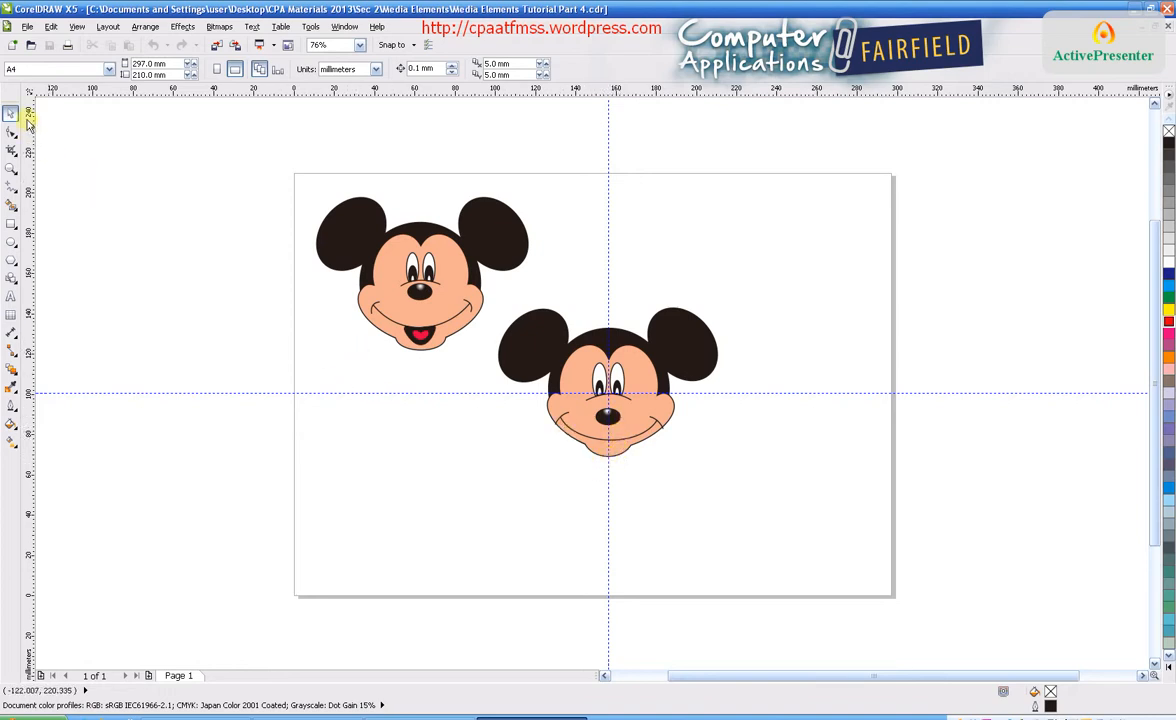
Step: Move the nose and smile lines of the lower Mickey Mouse face up together by about 5 mm
{"action": "left_click_drag", "start_coordinate": [509, 462], "coordinate": [688, 400]}
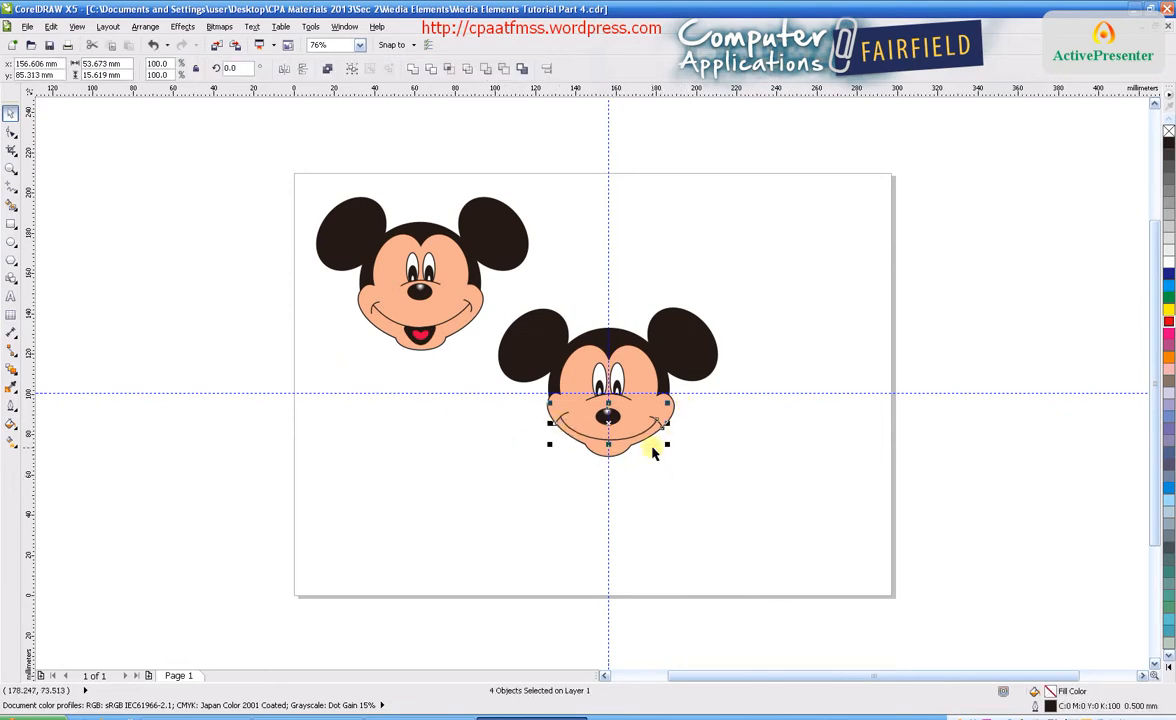
{"action": "key", "text": "Up"}
{"action": "key", "text": "Up"}
{"action": "key", "text": "Up"}
{"action": "key", "text": "Up"}
{"action": "key", "text": "Up"}
{"action": "key", "text": "Up"}
{"action": "key", "text": "Up"}
{"action": "key", "text": "Up"}
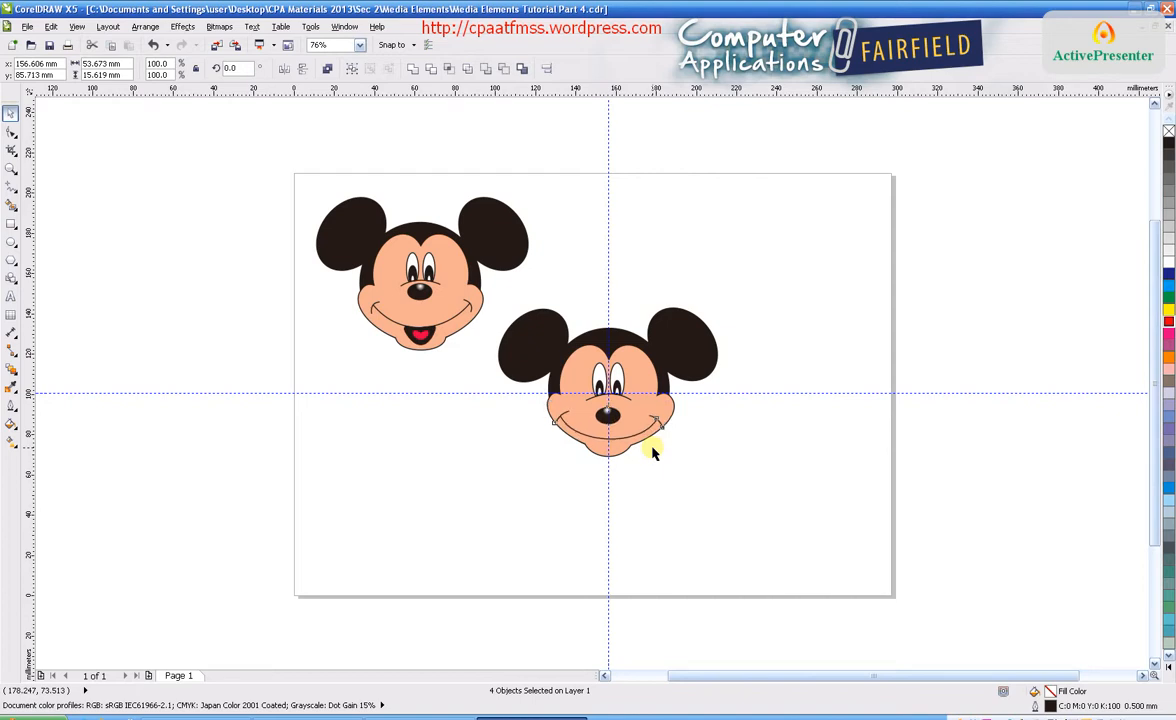
{"action": "key", "text": "Up"}
{"action": "key", "text": "Up"}
{"action": "key", "text": "Up"}
{"action": "key", "text": "Up"}
{"action": "key", "text": "Up"}
{"action": "key", "text": "Up"}
{"action": "key", "text": "Up"}
{"action": "key", "text": "Up"}
{"action": "key", "text": "Up"}
{"action": "key", "text": "Up"}
{"action": "key", "text": "Up"}
{"action": "key", "text": "Up"}
{"action": "key", "text": "Up"}
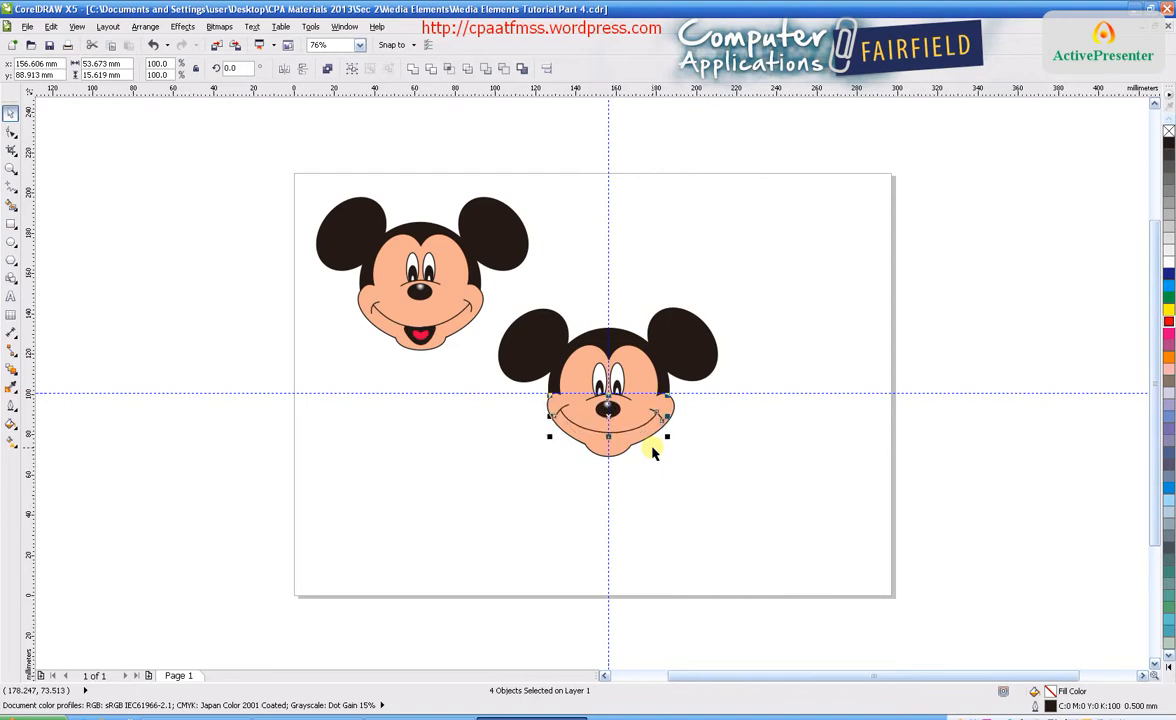
{"action": "key", "text": "Up"}
{"action": "key", "text": "Up"}
{"action": "key", "text": "Up"}
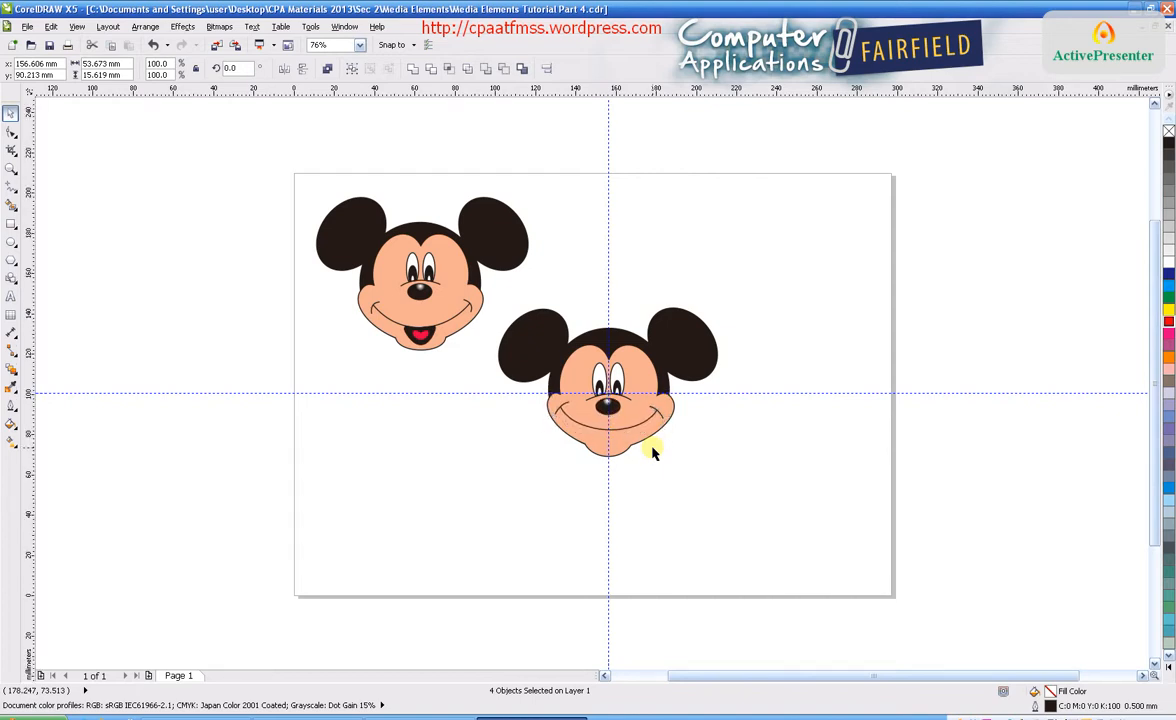
{"action": "left_click", "coordinate": [662, 468]}
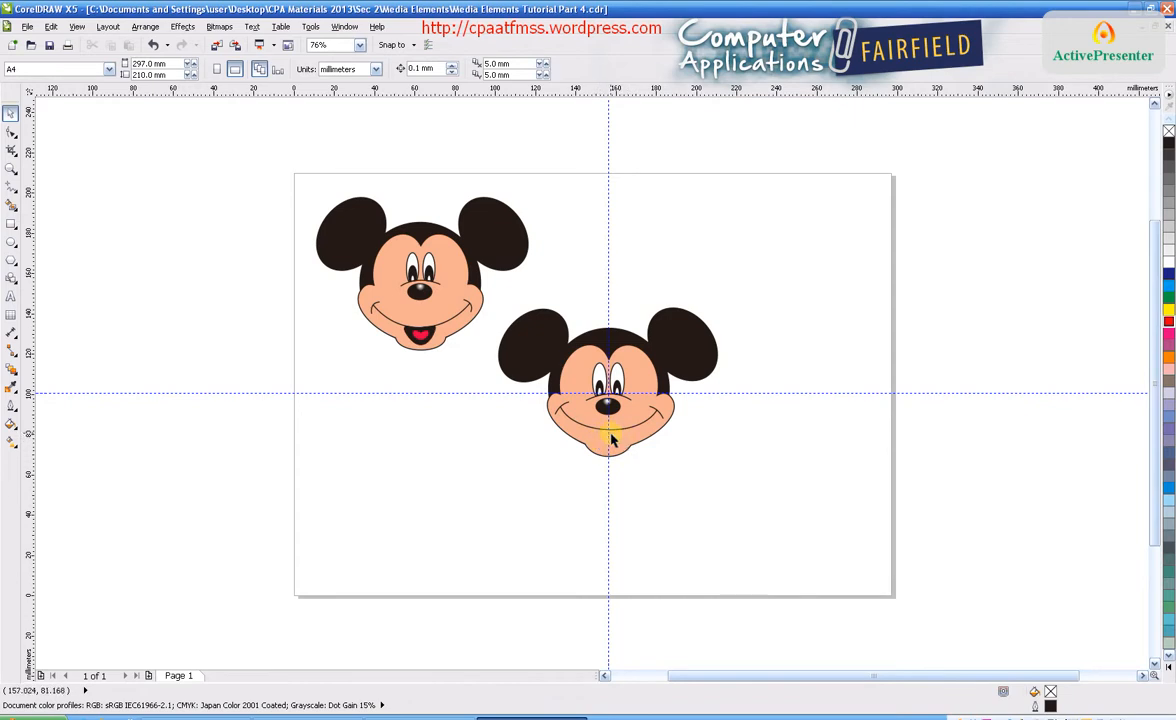
Step: Move the three smile lines off the face onto the empty page area beside its left cheek
{"action": "left_click_drag", "start_coordinate": [528, 435], "coordinate": [678, 404]}
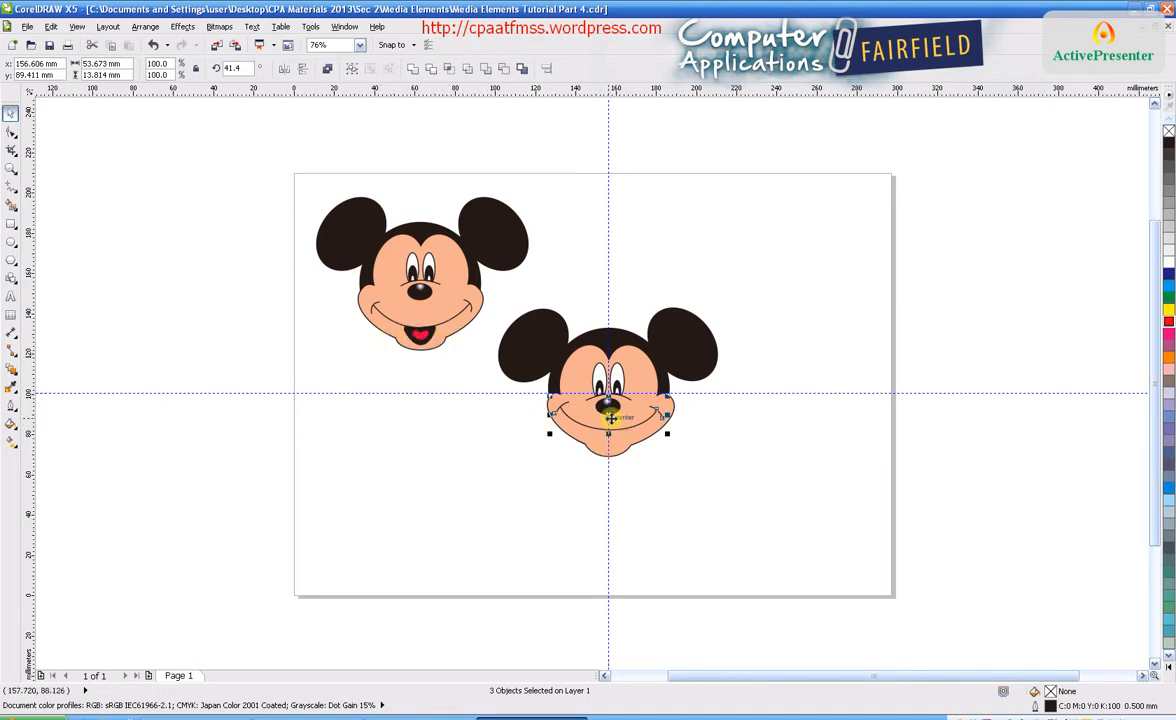
{"action": "left_click_drag", "start_coordinate": [608, 410], "coordinate": [463, 419]}
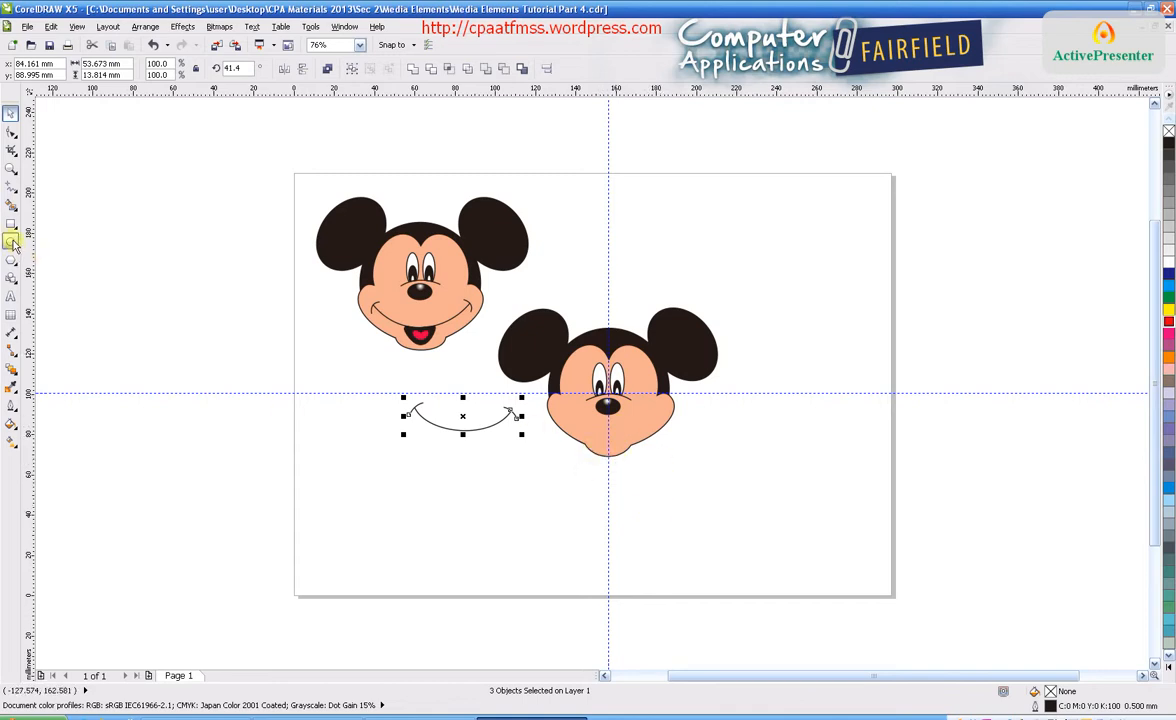
Step: Draw an ellipse about 20 mm wide and 11 mm high below the chin and fill it with black
{"action": "left_click", "coordinate": [10, 168]}
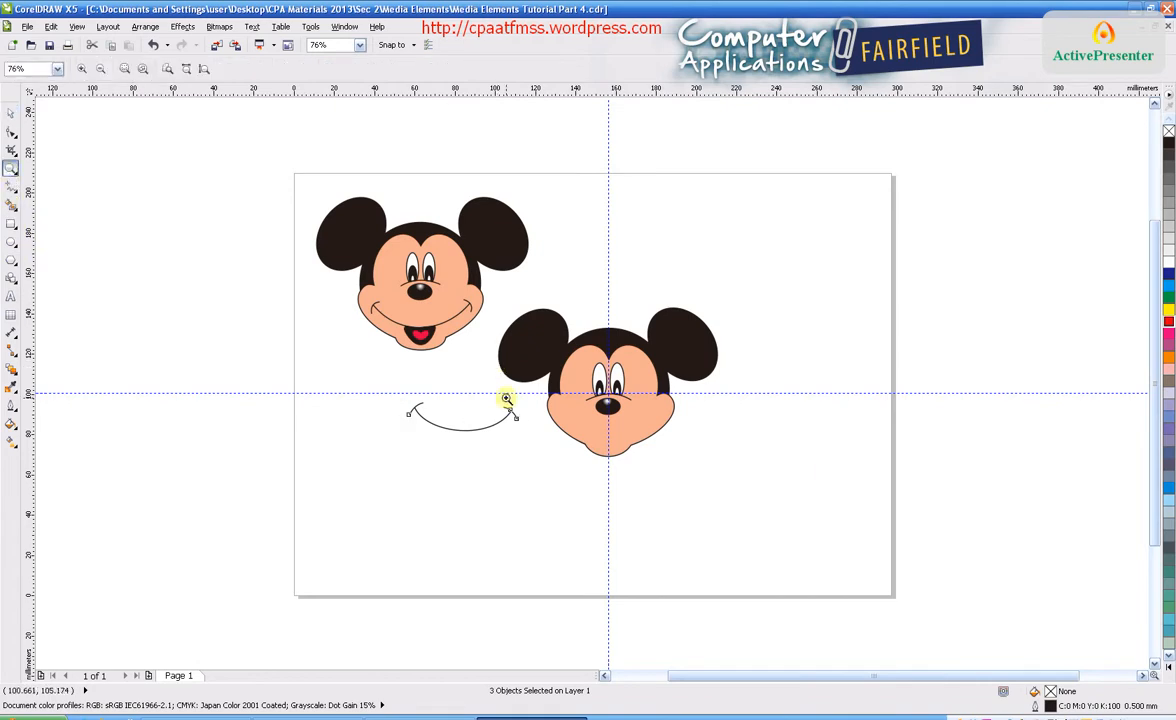
{"action": "left_click_drag", "start_coordinate": [535, 395], "coordinate": [672, 489]}
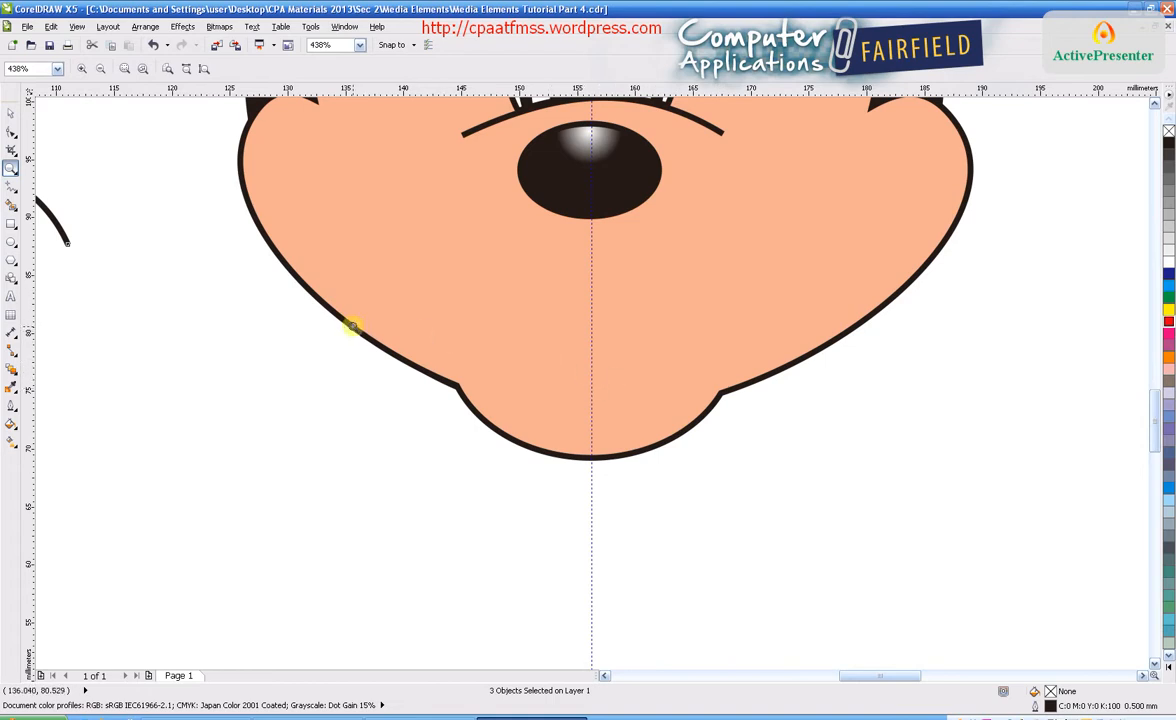
{"action": "left_click", "coordinate": [12, 243]}
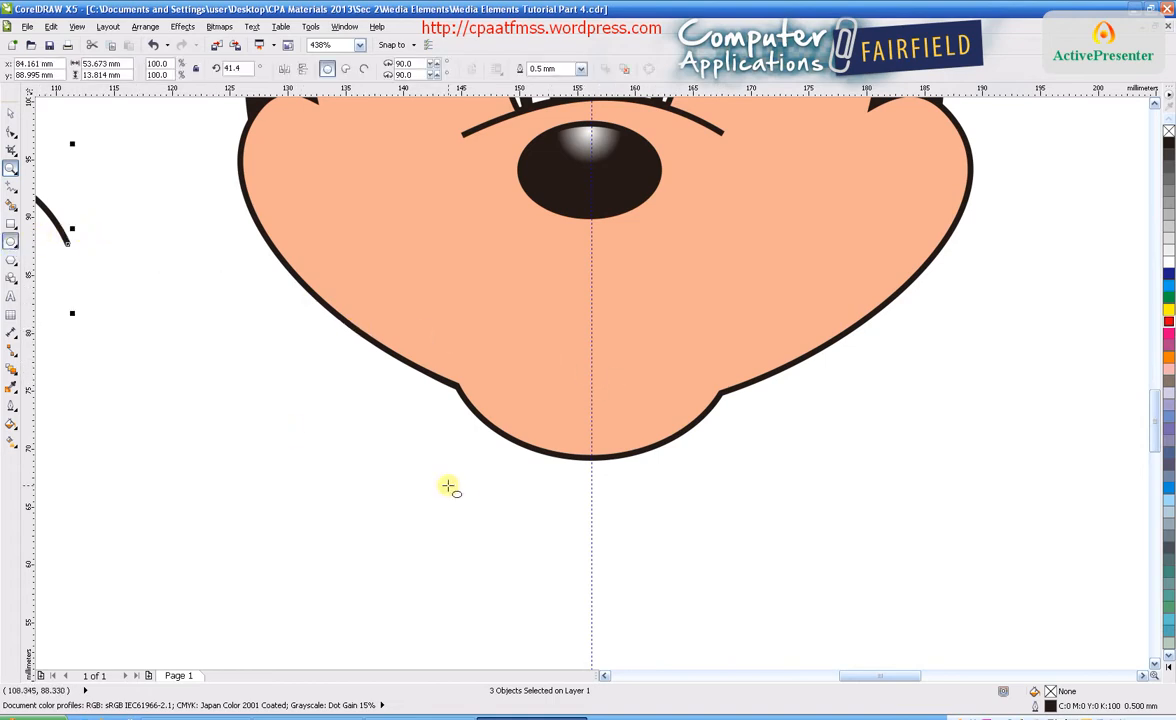
{"action": "left_click_drag", "start_coordinate": [467, 497], "coordinate": [703, 609]}
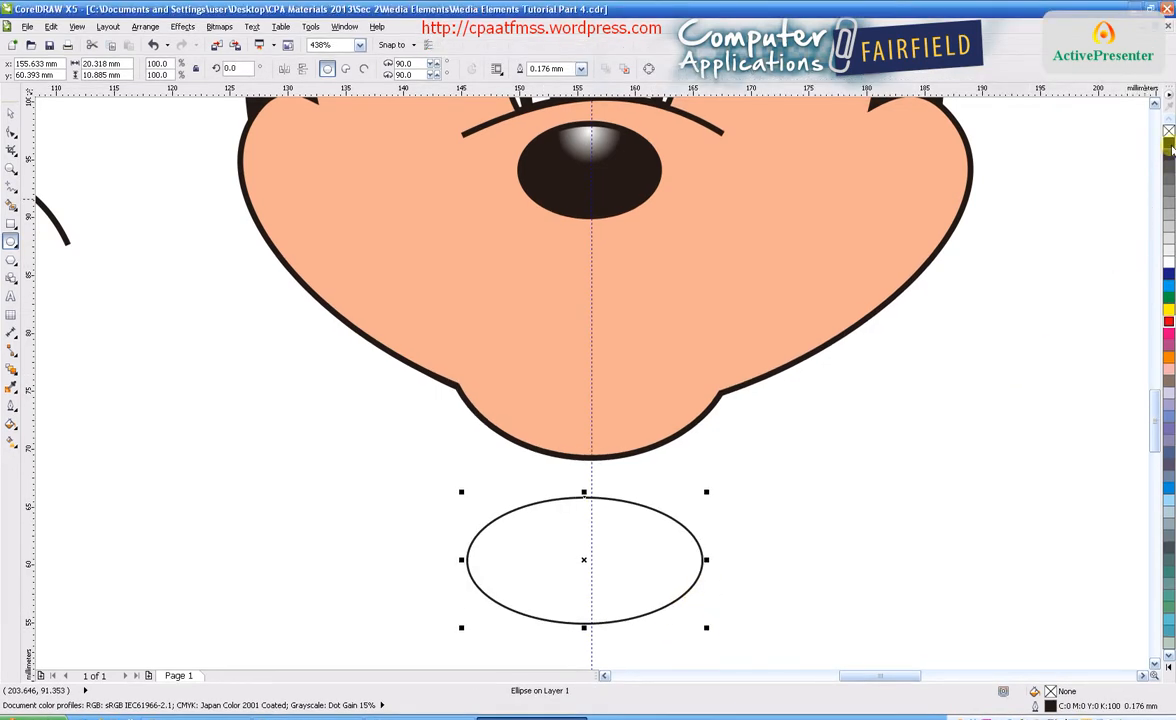
{"action": "left_click", "coordinate": [1169, 144]}
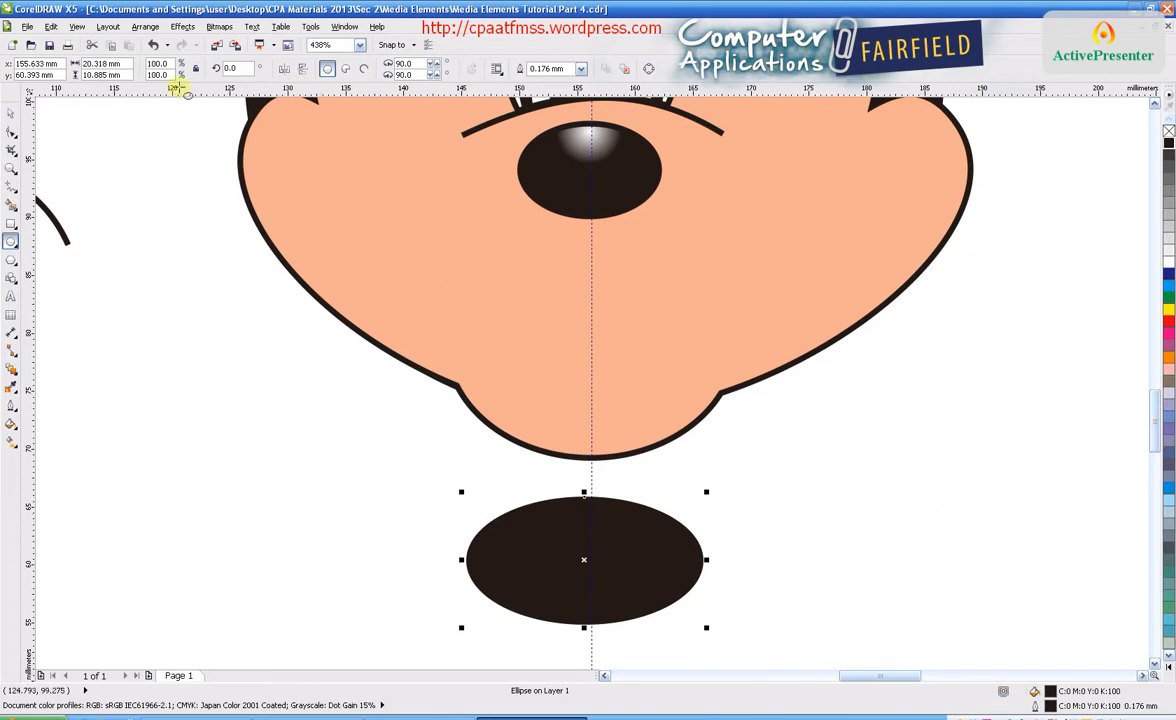
Step: Resize the black ellipse to 15 mm wide by 13 mm high and centre it on the vertical guideline over the chin
{"action": "left_click_drag", "start_coordinate": [114, 63], "coordinate": [56, 65]}
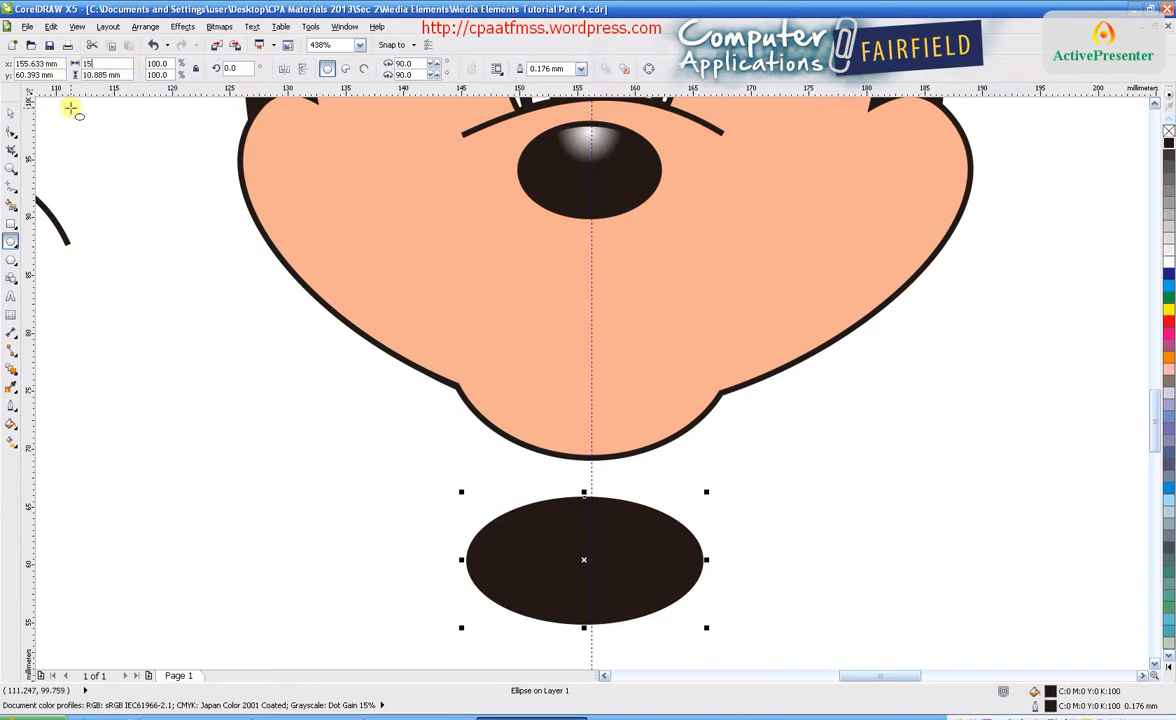
{"action": "type", "text": "15"}
{"action": "key", "text": "Return"}
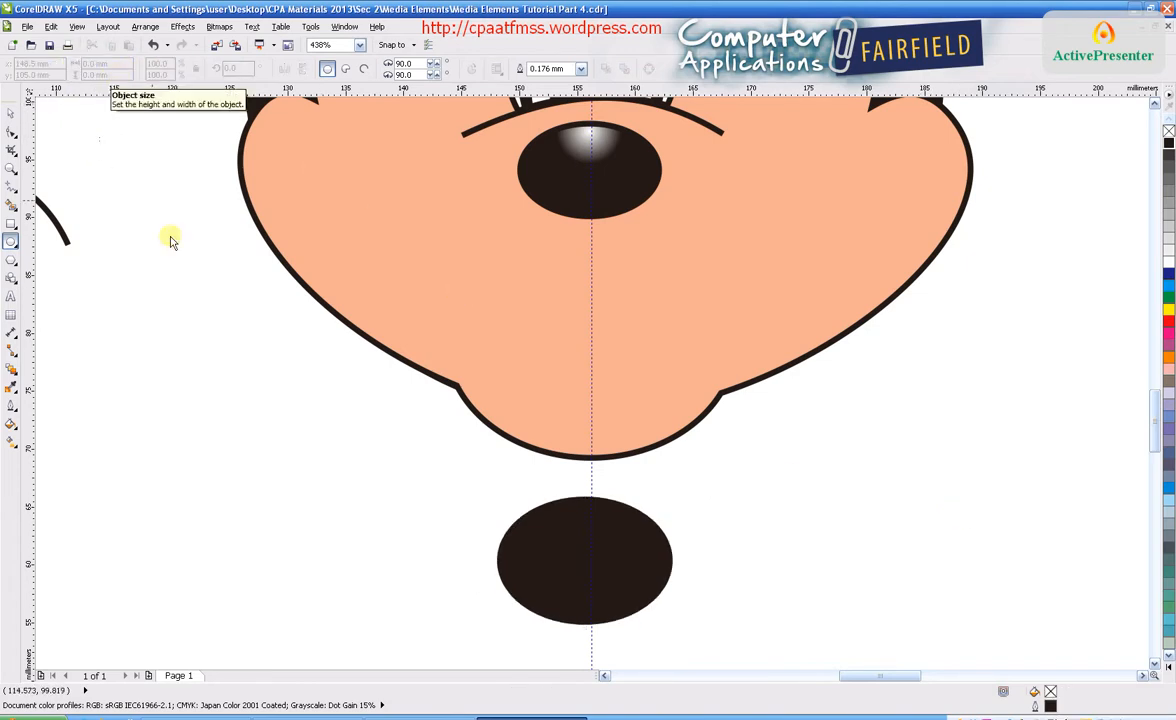
{"action": "left_click", "coordinate": [563, 532]}
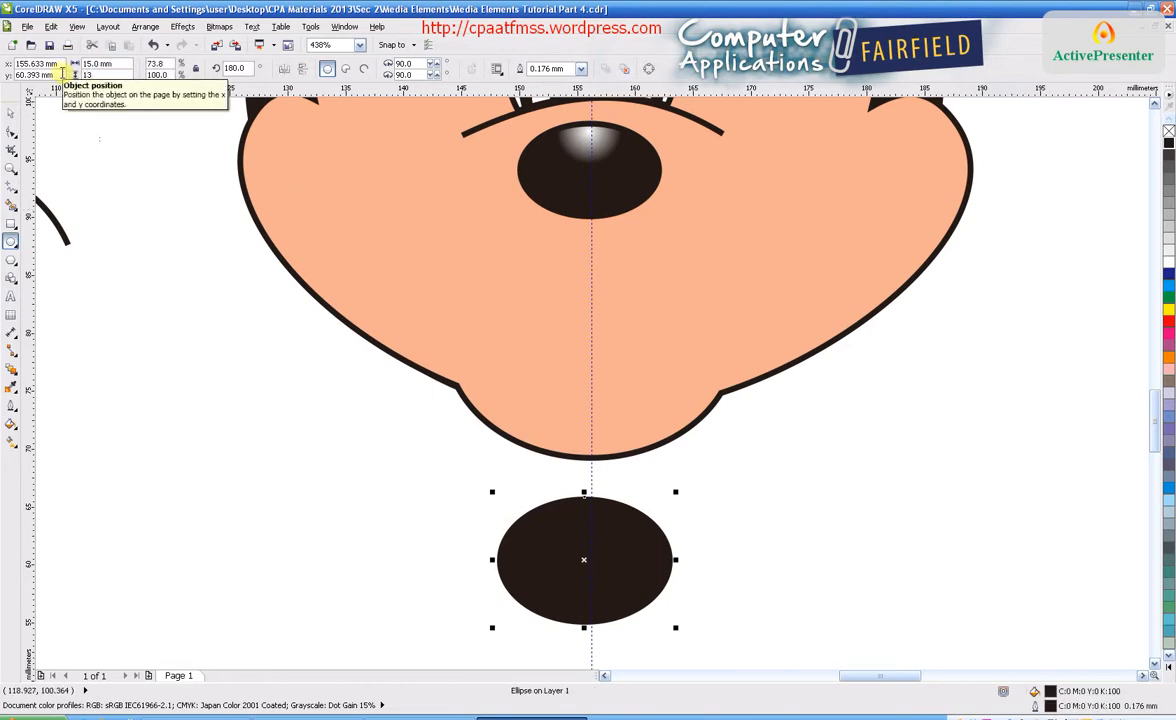
{"action": "type", "text": "13"}
{"action": "key", "text": "Return"}
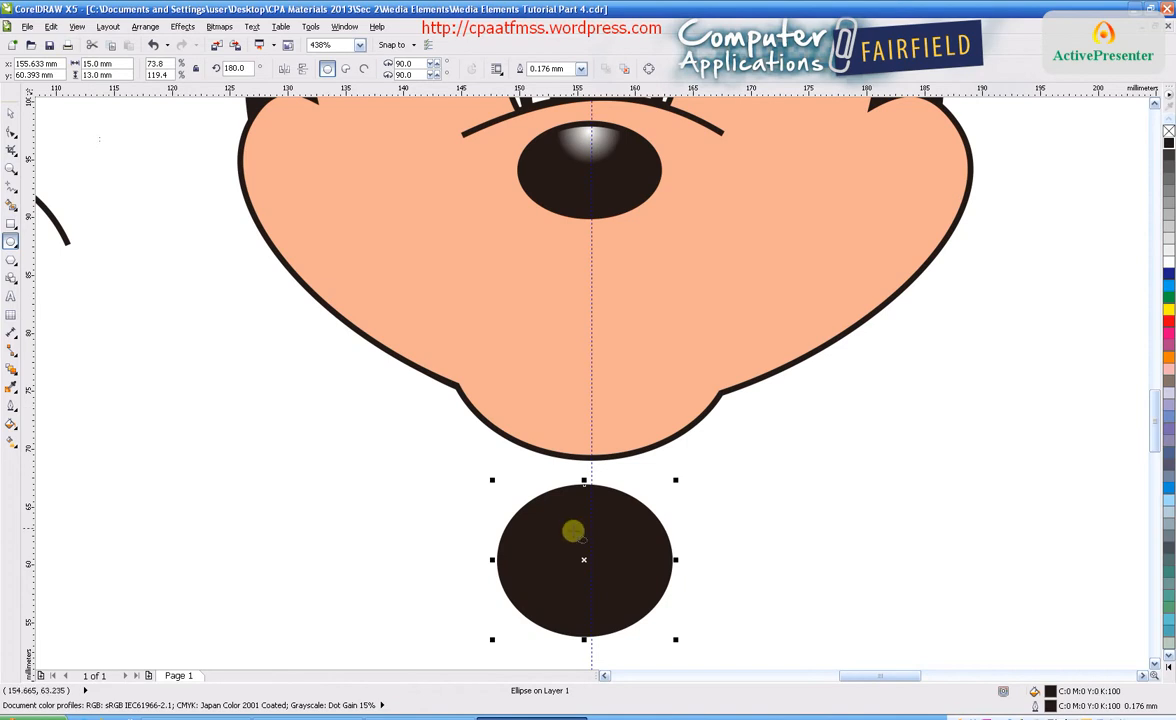
{"action": "left_click_drag", "start_coordinate": [583, 544], "coordinate": [592, 345]}
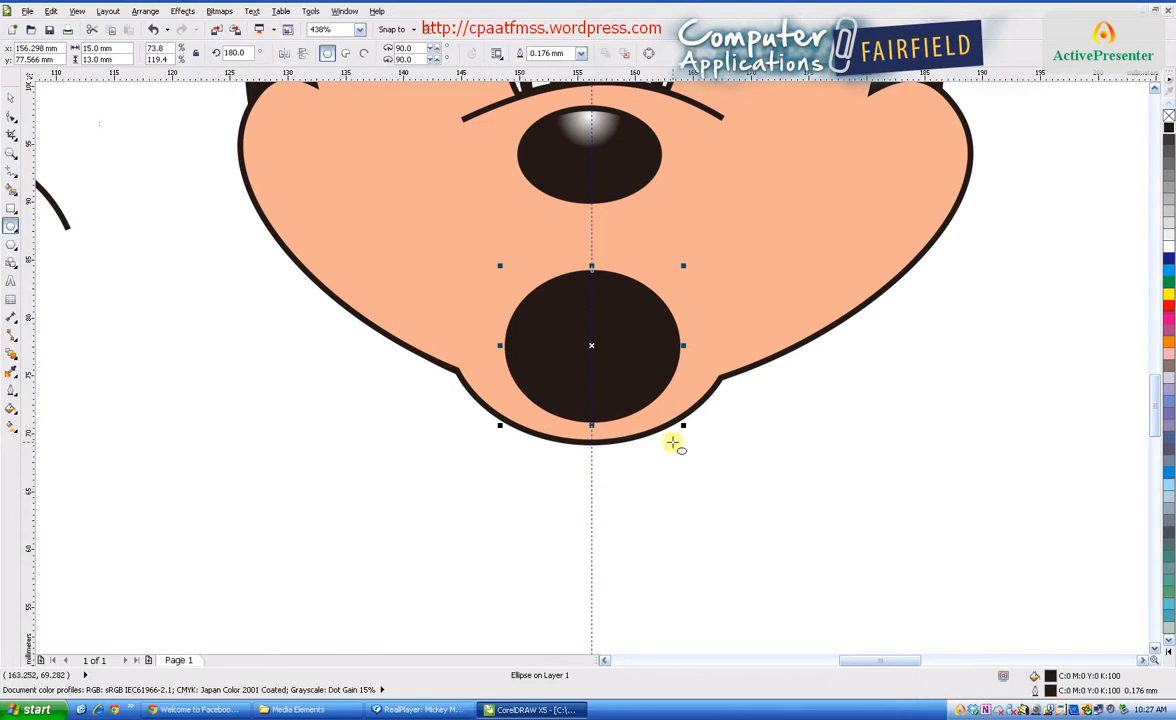
{"action": "left_click", "coordinate": [696, 504]}
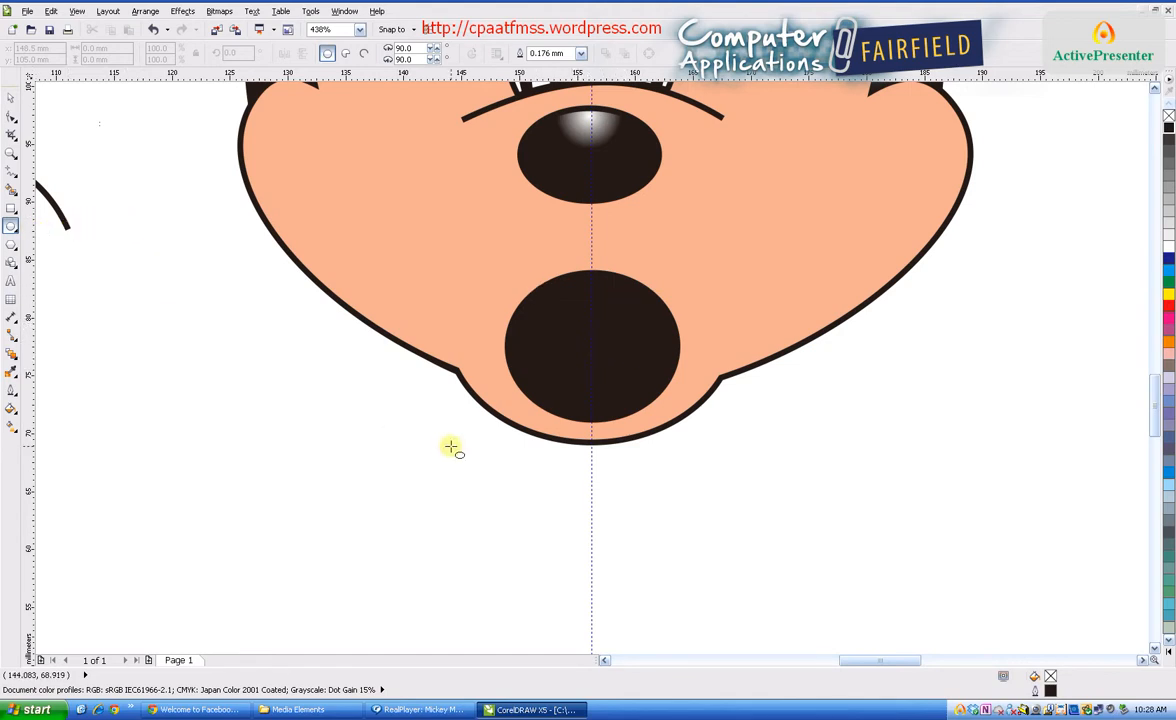
Step: Draw a cyan-filled ellipse below the chin, sized 25 mm wide by 15 mm high
{"action": "left_click_drag", "start_coordinate": [442, 452], "coordinate": [750, 631]}
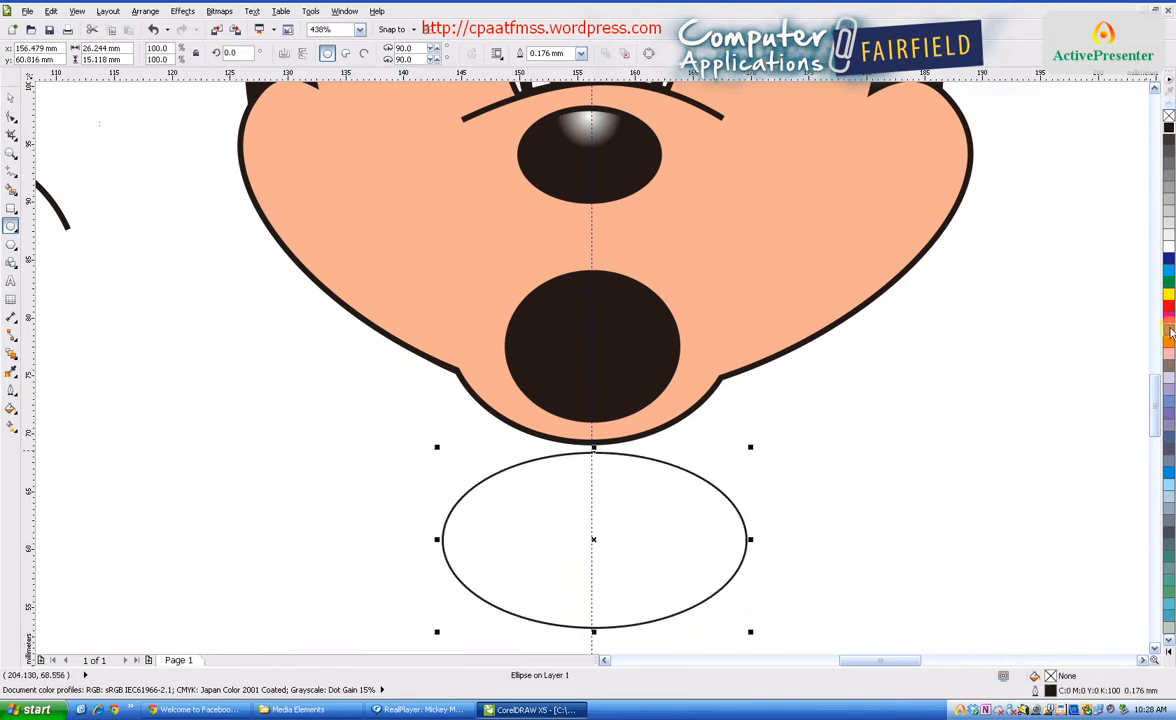
{"action": "left_click", "coordinate": [1168, 278]}
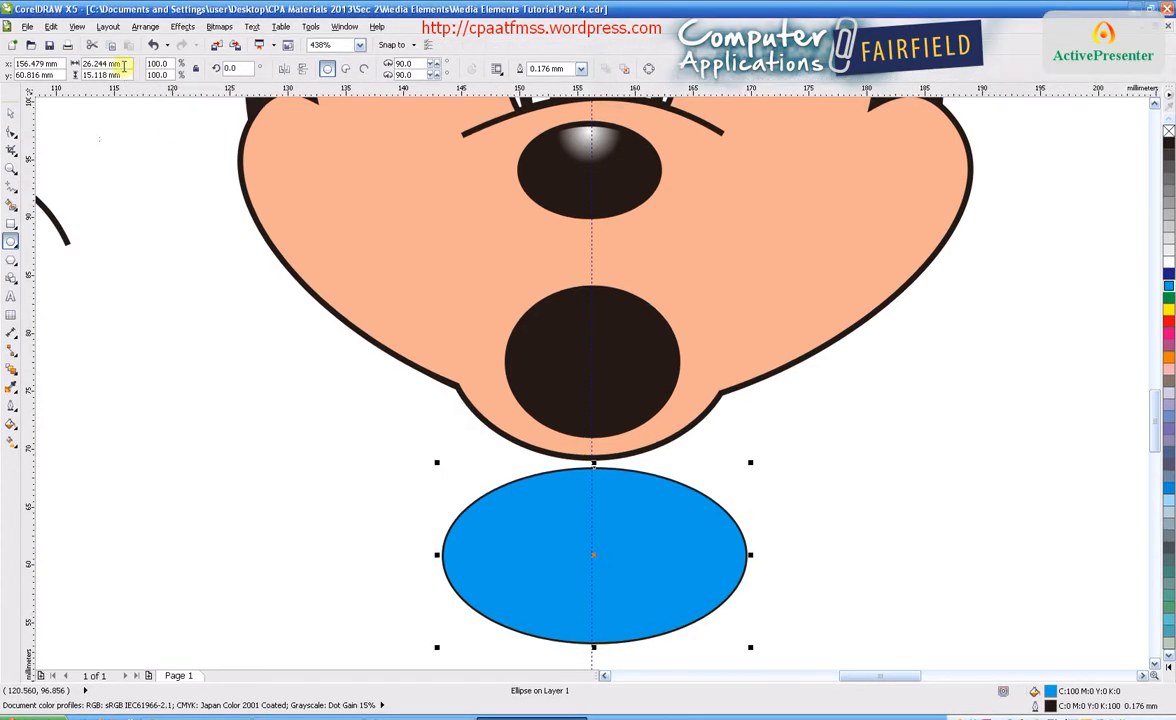
{"action": "left_click_drag", "start_coordinate": [123, 64], "coordinate": [77, 67]}
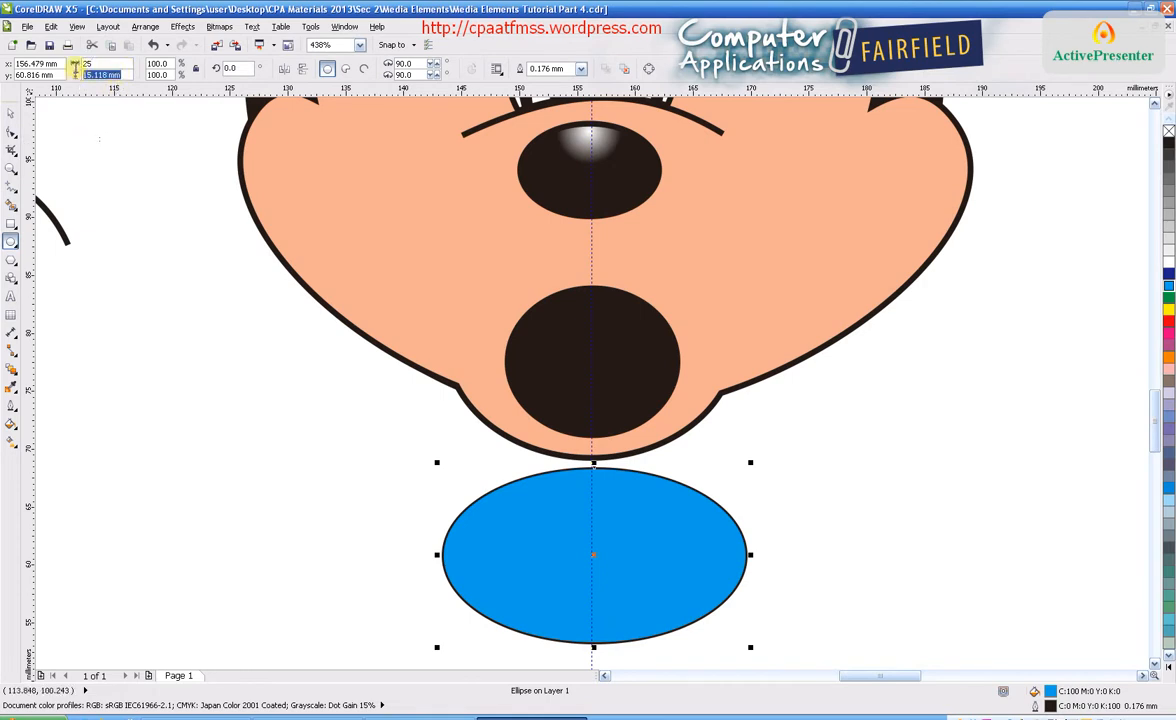
{"action": "key", "text": "Return"}
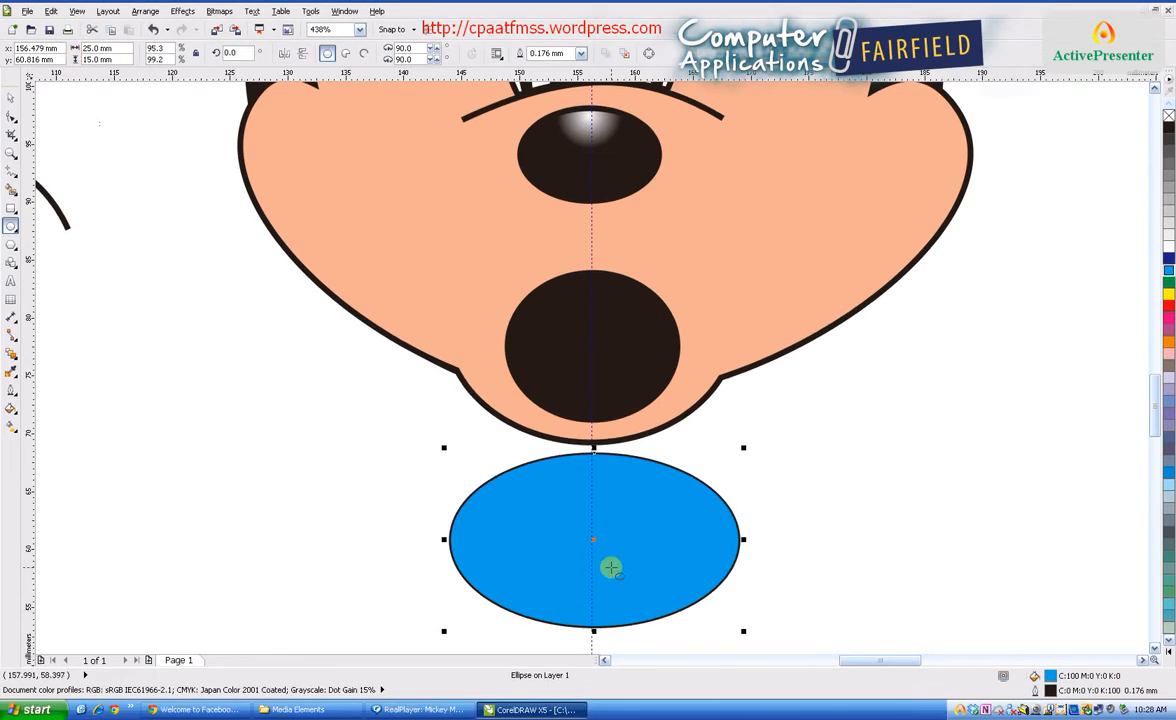
Step: Place the cyan ellipse over the top of the black ellipse and trim the black ellipse with it
{"action": "left_click_drag", "start_coordinate": [595, 542], "coordinate": [596, 227]}
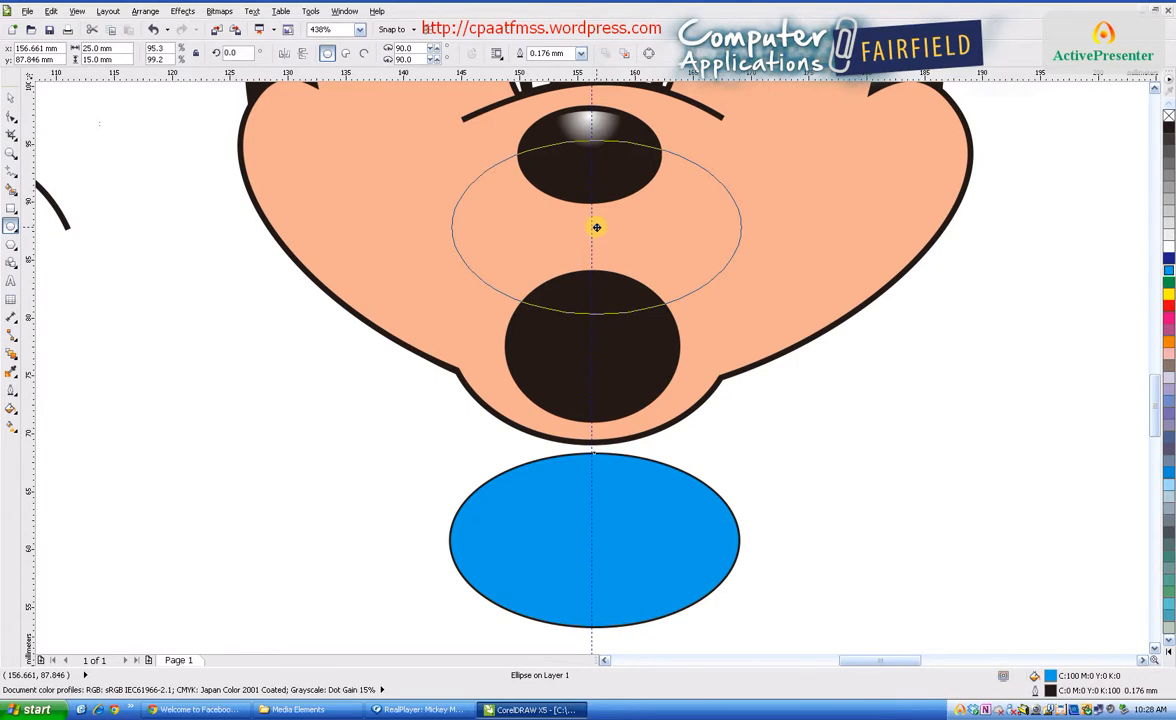
{"action": "left_click_drag", "start_coordinate": [596, 227], "coordinate": [596, 227]}
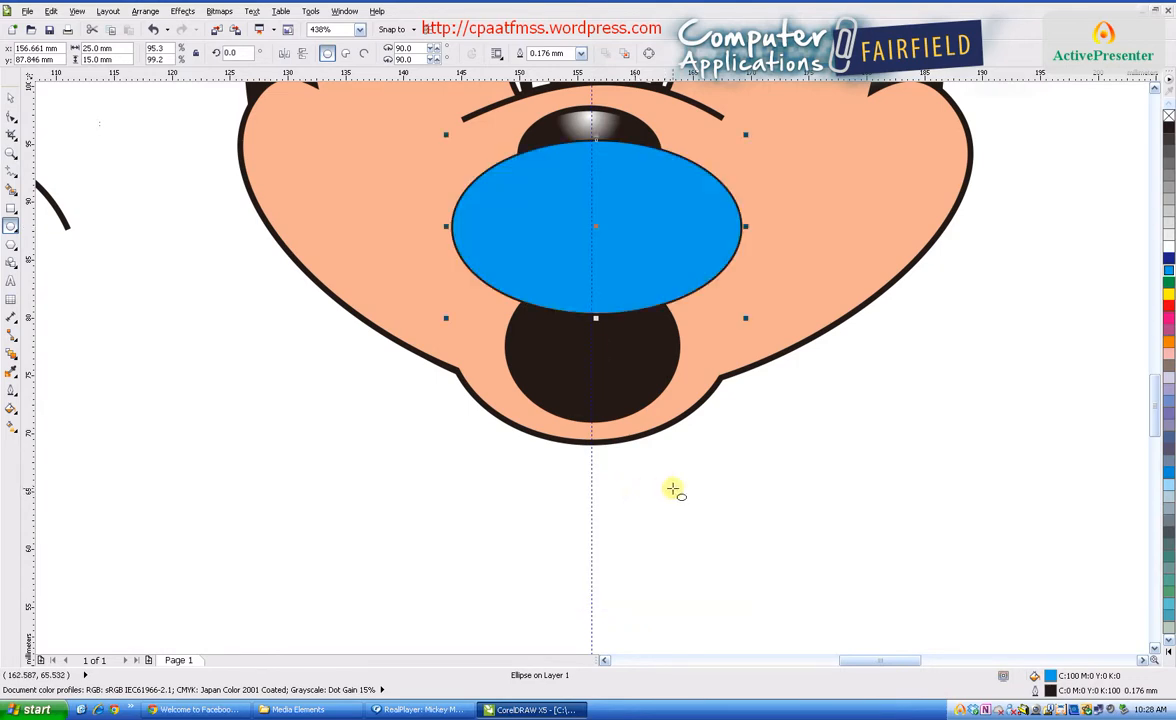
{"action": "left_click", "coordinate": [11, 97]}
{"action": "left_click", "coordinate": [483, 495]}
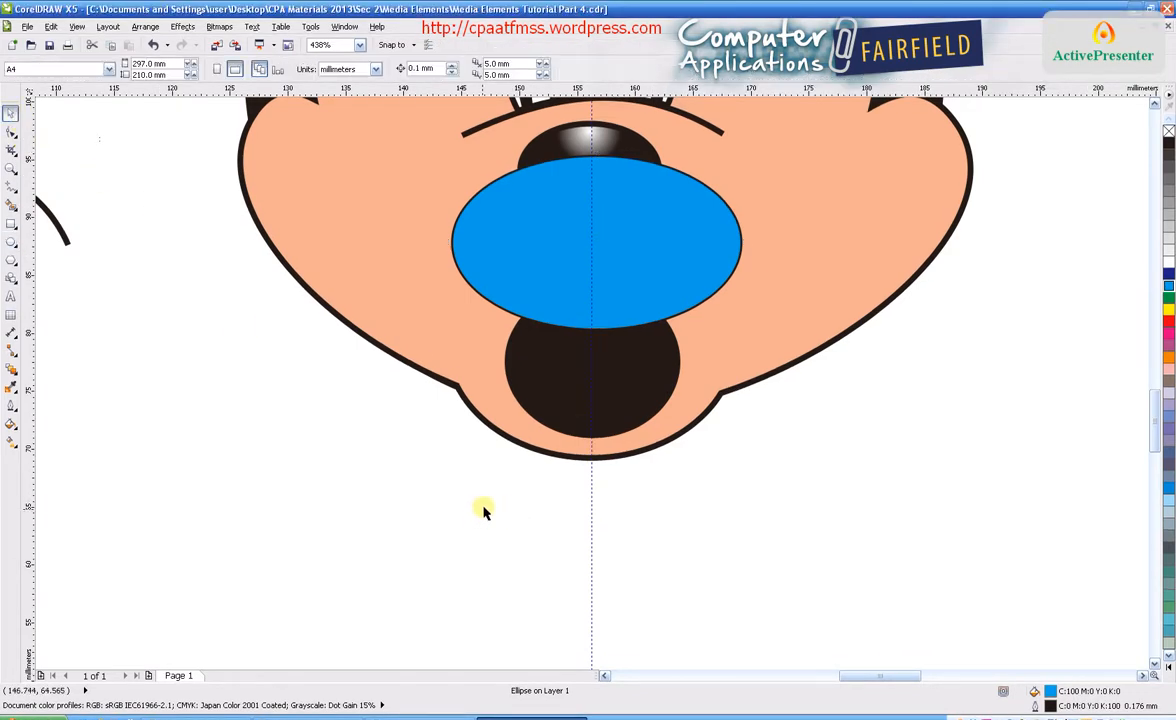
{"action": "left_click_drag", "start_coordinate": [428, 487], "coordinate": [780, 155]}
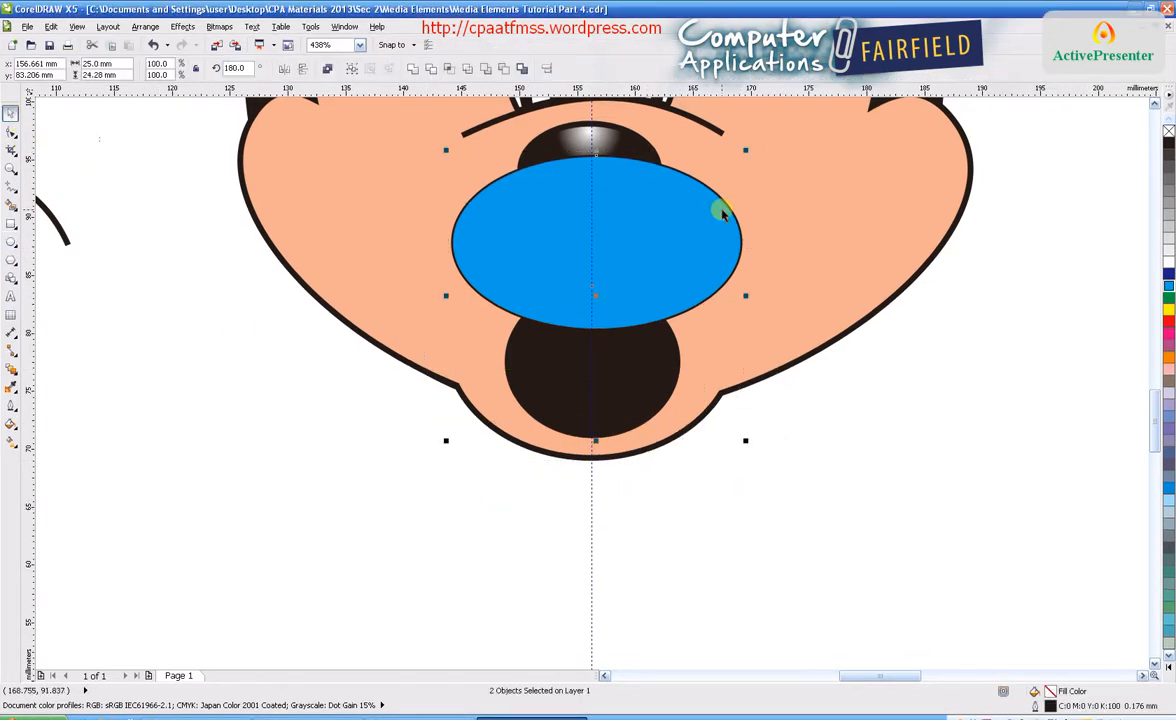
{"action": "left_click", "coordinate": [432, 70]}
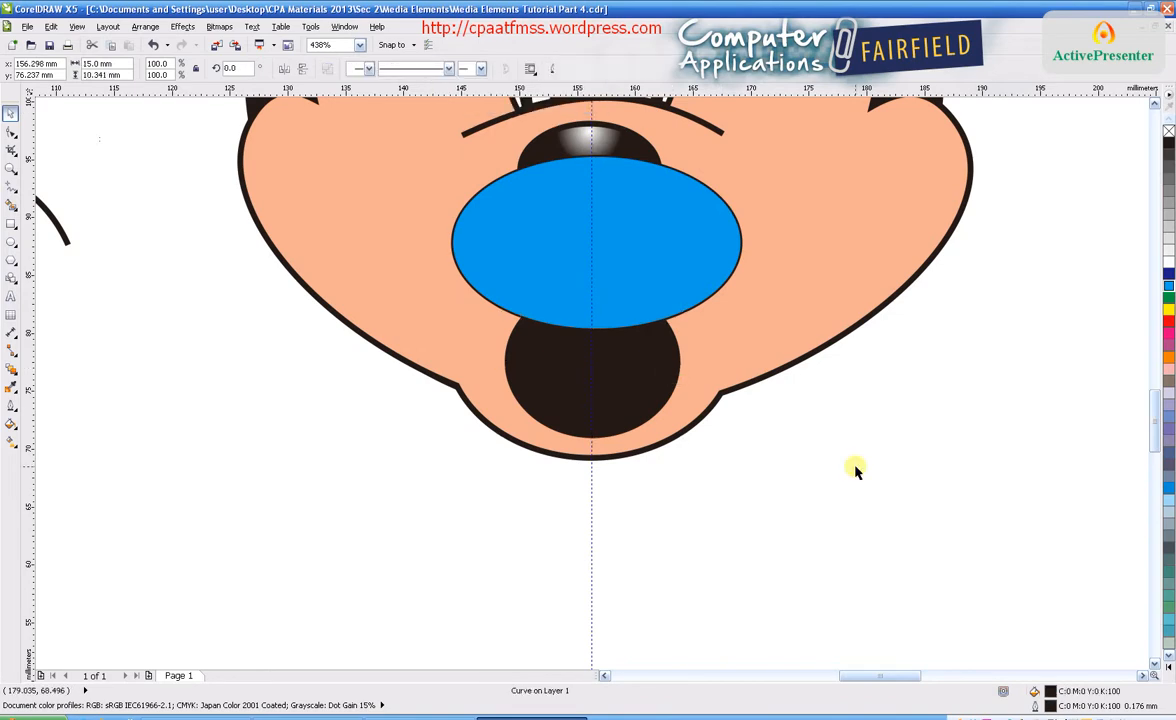
Step: Move the cyan ellipse off the face and delete it
{"action": "left_click", "coordinate": [606, 258]}
{"action": "left_click_drag", "start_coordinate": [606, 258], "coordinate": [888, 461]}
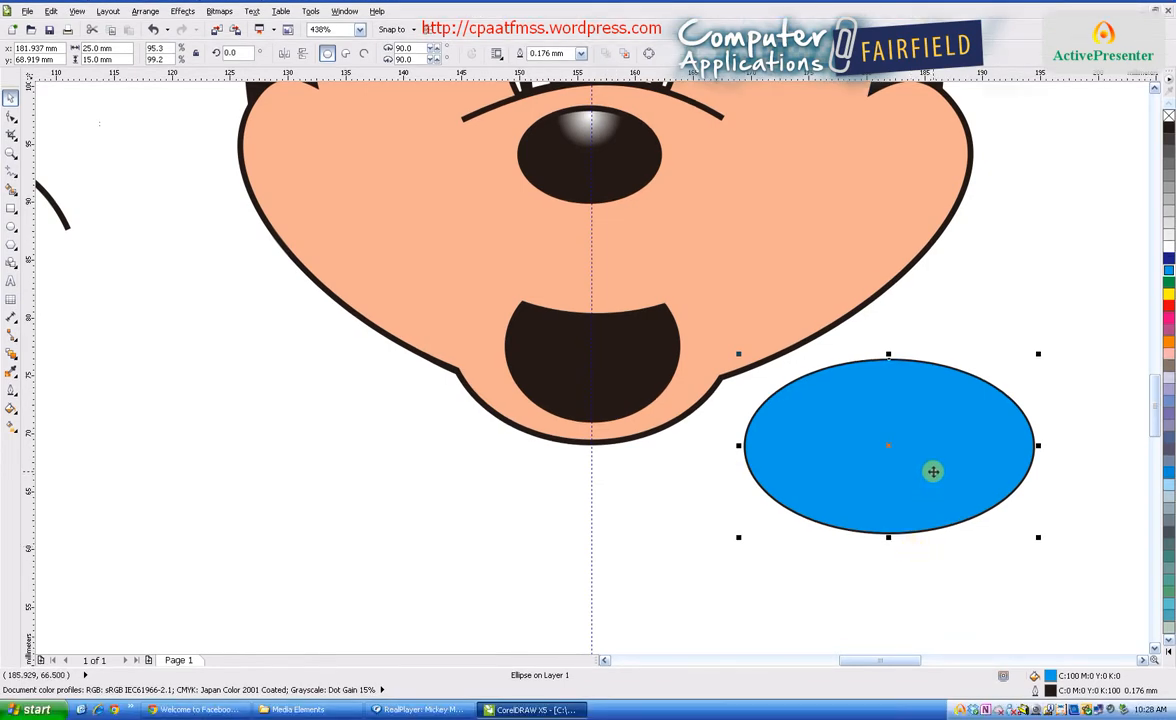
{"action": "key", "text": "Delete"}
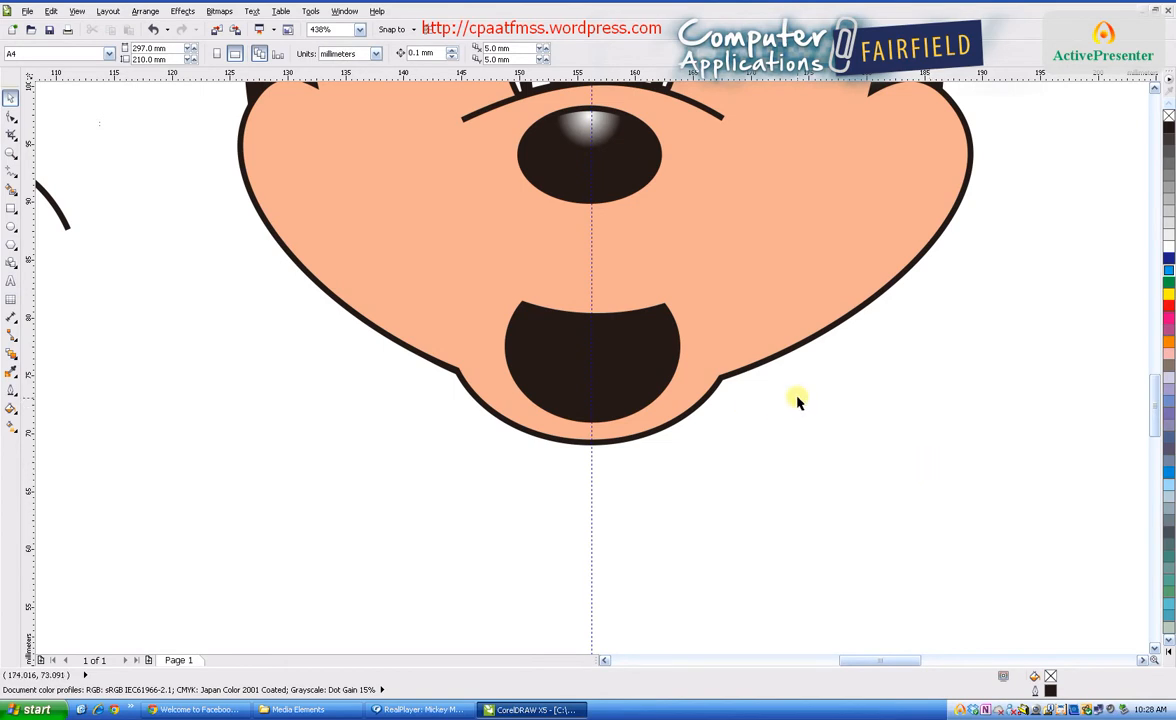
Step: Move the three smile lines back onto the face, centred between the nose and the black mouth shape
{"action": "left_click_drag", "start_coordinate": [868, 657], "coordinate": [819, 661]}
{"action": "left_click_drag", "start_coordinate": [110, 311], "coordinate": [95, 331]}
{"action": "left_click", "coordinate": [774, 150]}
{"action": "left_click_drag", "start_coordinate": [417, 228], "coordinate": [1087, 265]}
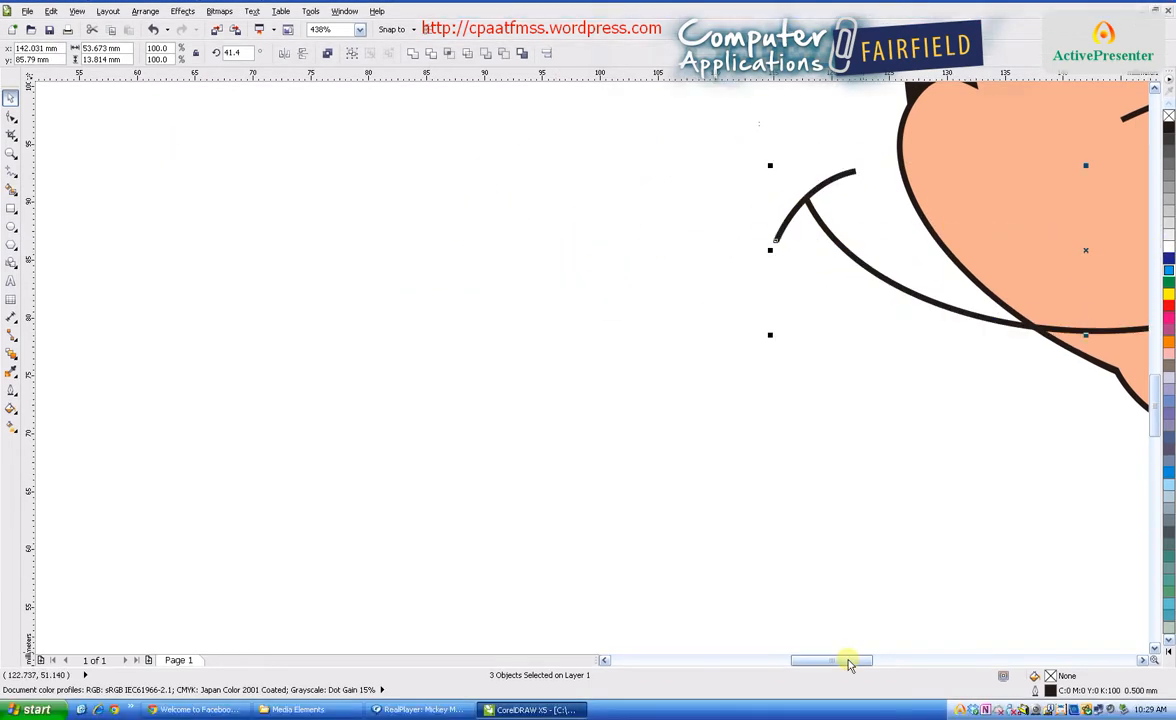
{"action": "mouse_move", "coordinate": [853, 676]}
{"action": "left_mouse_down"}
{"action": "mouse_move", "coordinate": [906, 676]}
{"action": "mouse_move", "coordinate": [898, 657]}
{"action": "left_mouse_up"}
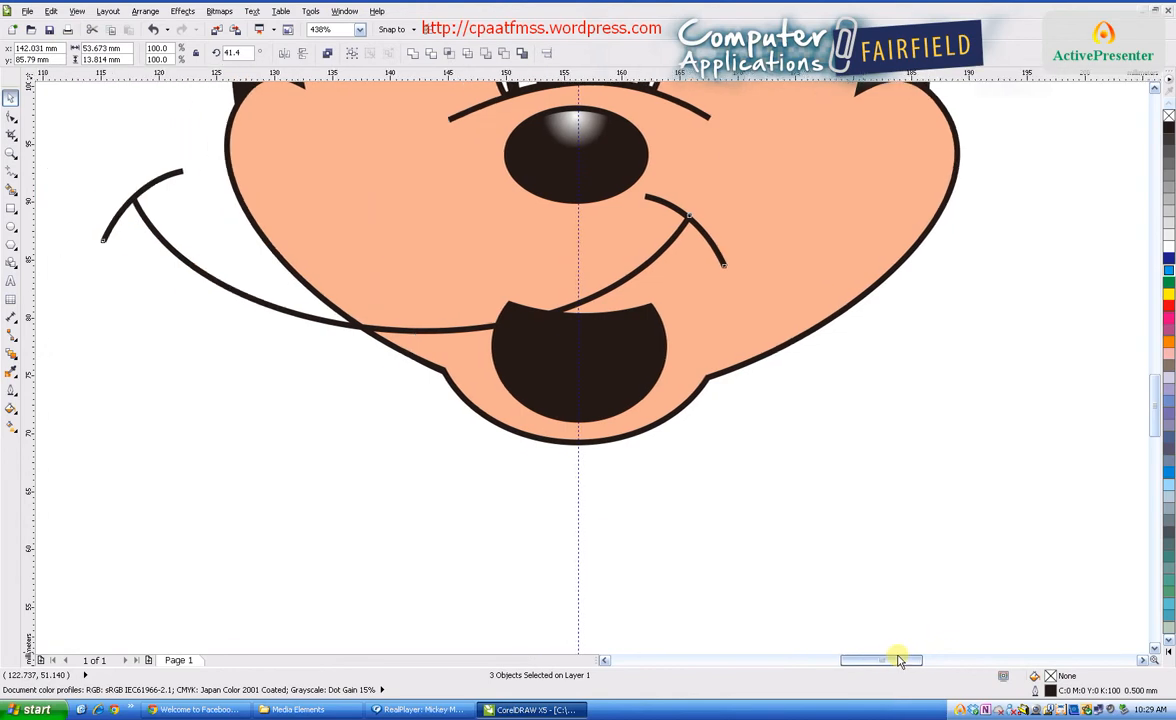
{"action": "left_click_drag", "start_coordinate": [415, 251], "coordinate": [572, 195]}
{"action": "left_click", "coordinate": [780, 423]}
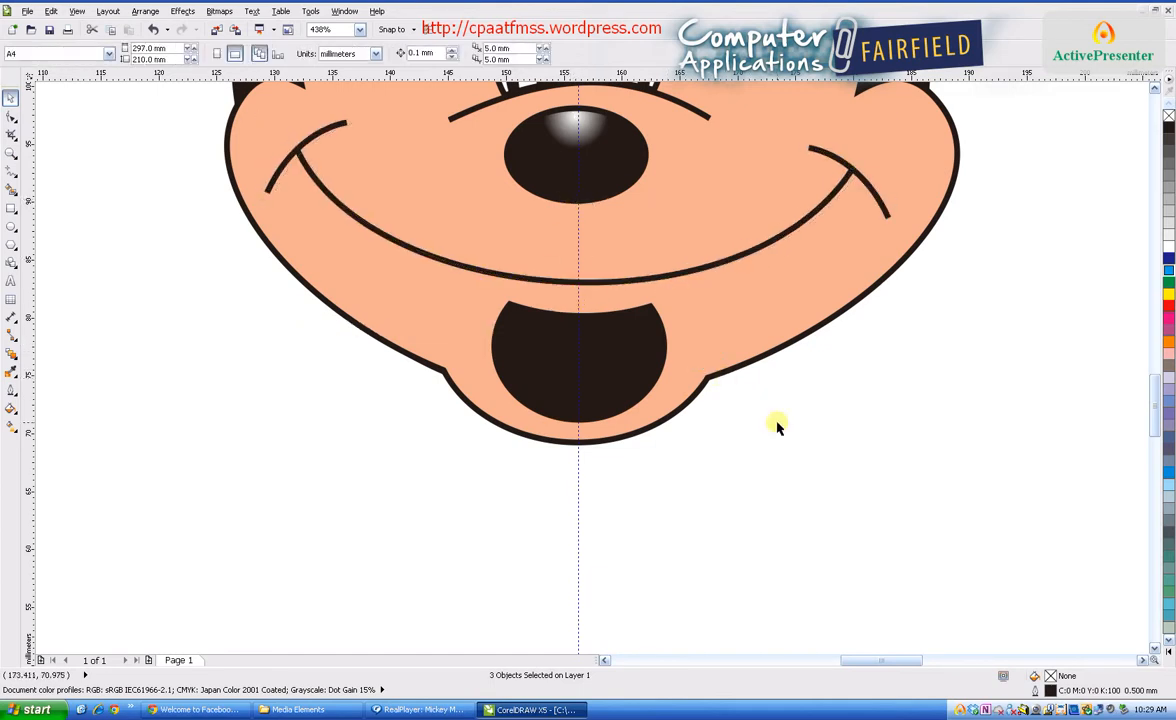
Step: Move the black mouth shape up about 2 mm so its upper corners meet the smile line
{"action": "left_click", "coordinate": [609, 370]}
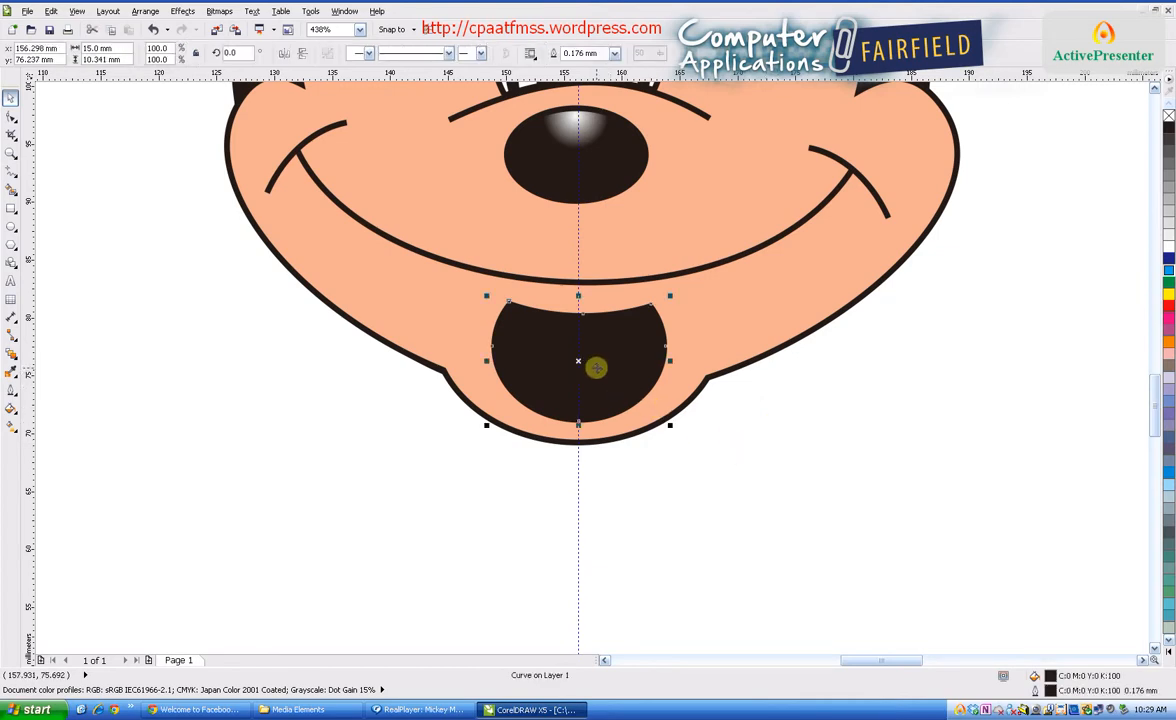
{"action": "left_click_drag", "start_coordinate": [578, 361], "coordinate": [579, 337]}
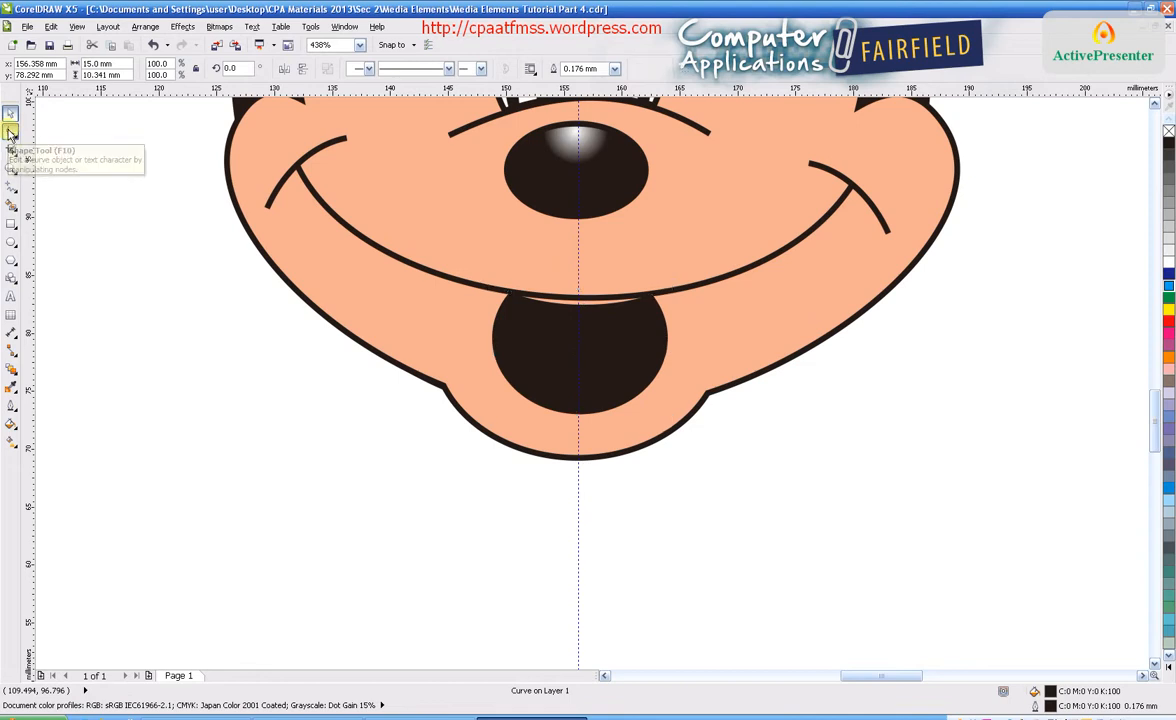
Step: Reshape the black mouth's upper edge, moving its middle node up to the smile line to close the gap
{"action": "left_click", "coordinate": [10, 133]}
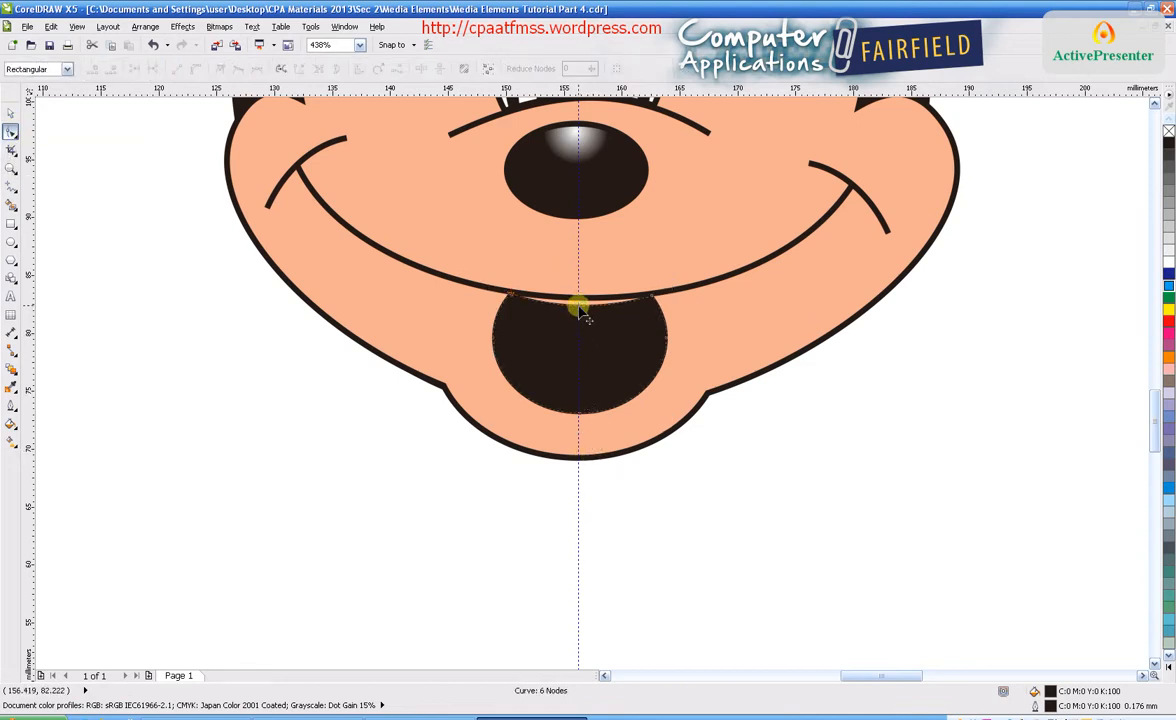
{"action": "left_click_drag", "start_coordinate": [580, 310], "coordinate": [581, 307]}
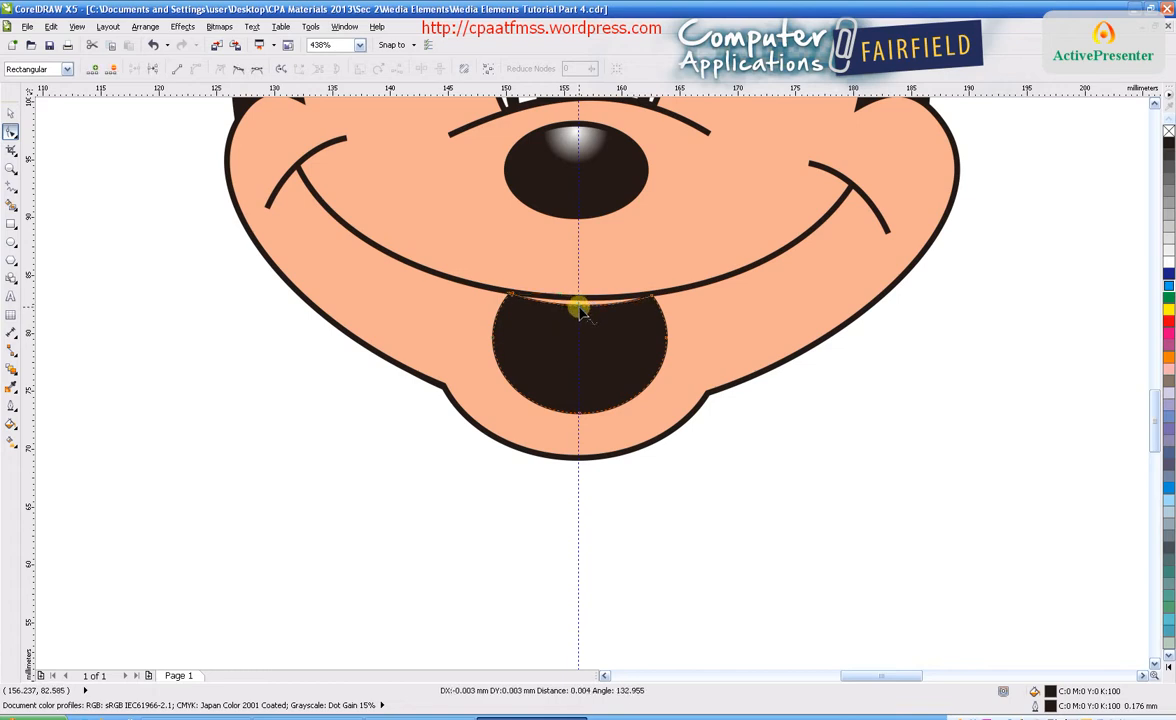
{"action": "left_click", "coordinate": [584, 310]}
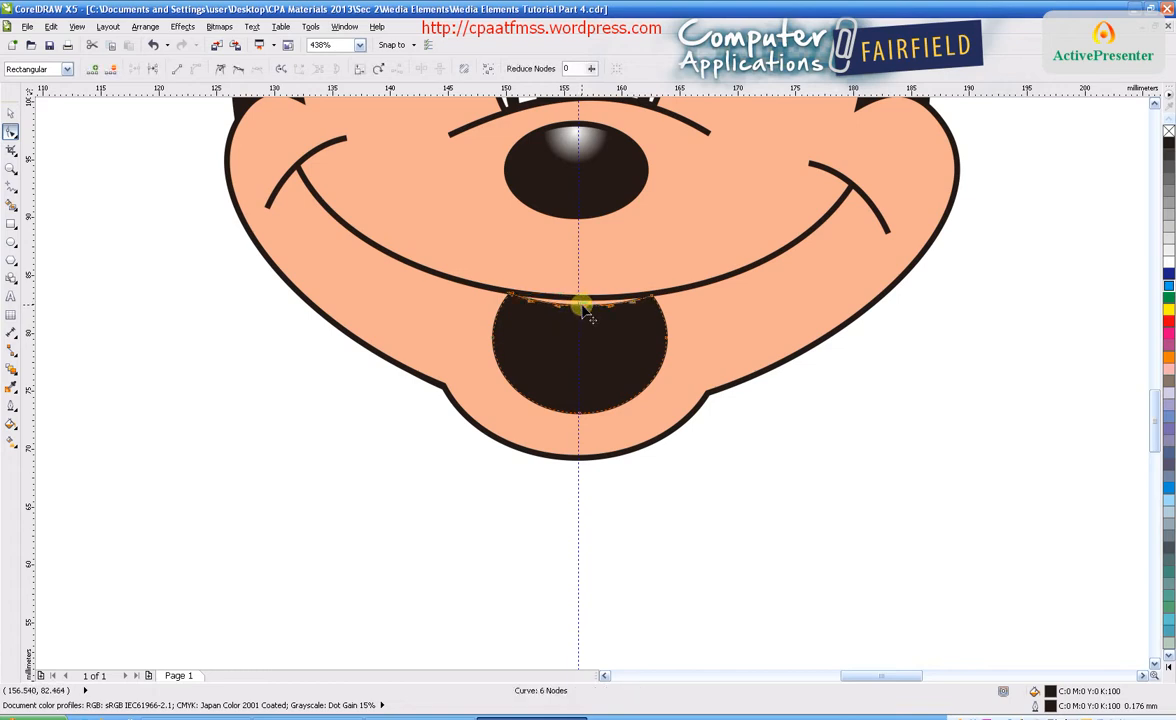
{"action": "left_click_drag", "start_coordinate": [582, 309], "coordinate": [589, 313]}
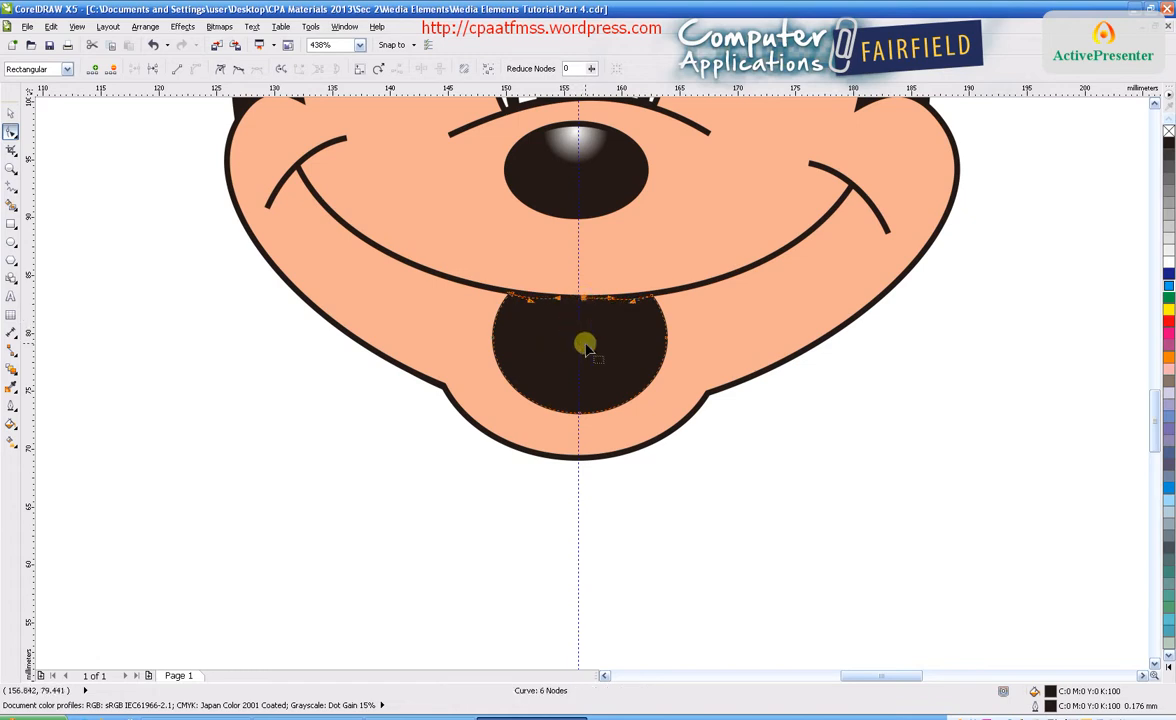
{"action": "left_click", "coordinate": [14, 170]}
{"action": "left_click_drag", "start_coordinate": [418, 240], "coordinate": [743, 493]}
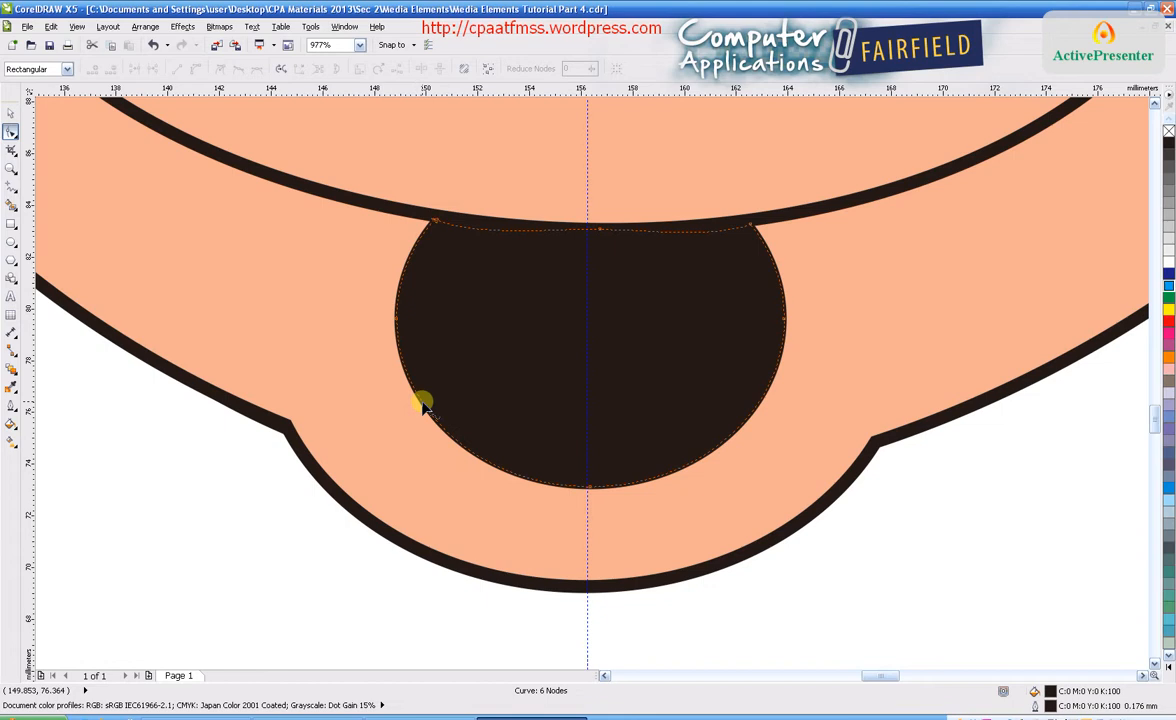
{"action": "left_click_drag", "start_coordinate": [427, 405], "coordinate": [462, 394]}
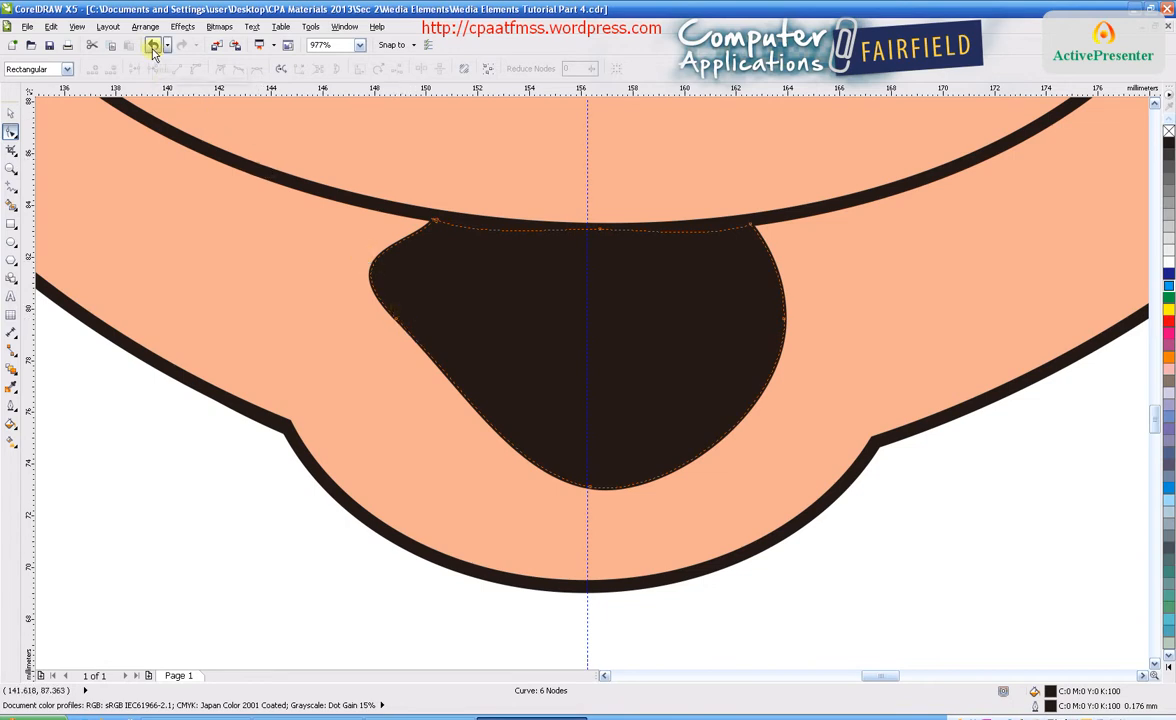
{"action": "left_click", "coordinate": [153, 46]}
{"action": "left_click", "coordinate": [573, 395]}
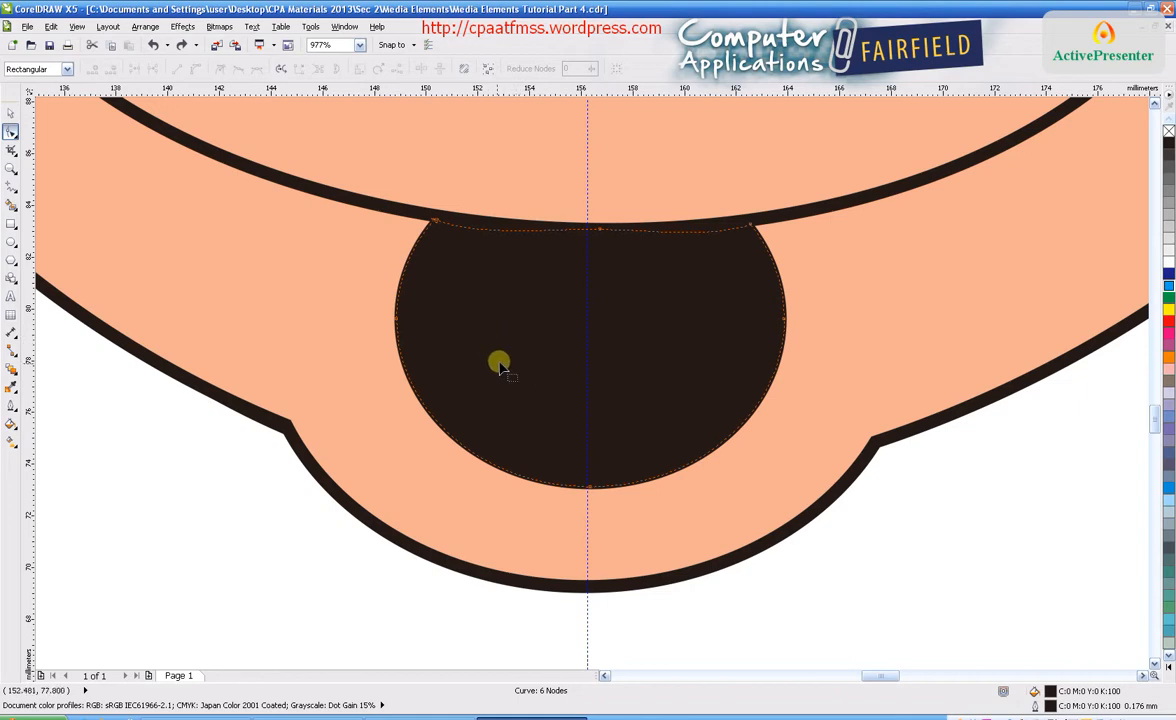
Step: Delete the node on the mouth shape's left side and bend that side inward into a narrower curve
{"action": "left_click", "coordinate": [398, 321]}
{"action": "right_click", "coordinate": [398, 321]}
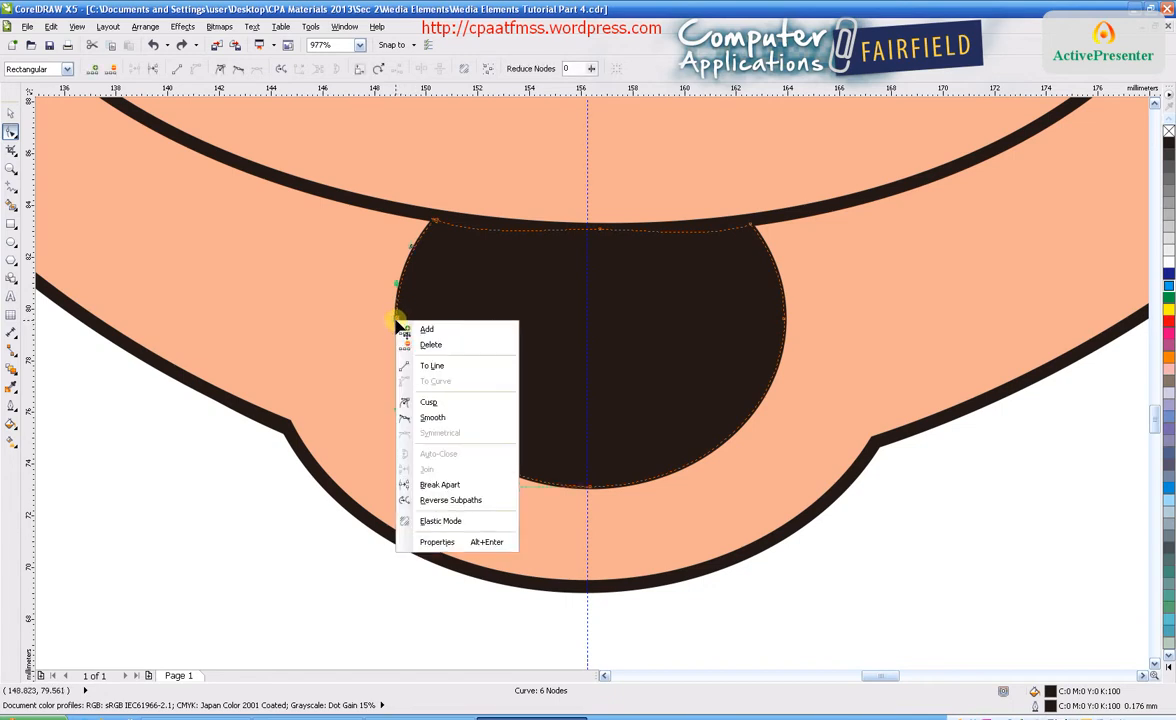
{"action": "left_click", "coordinate": [429, 345]}
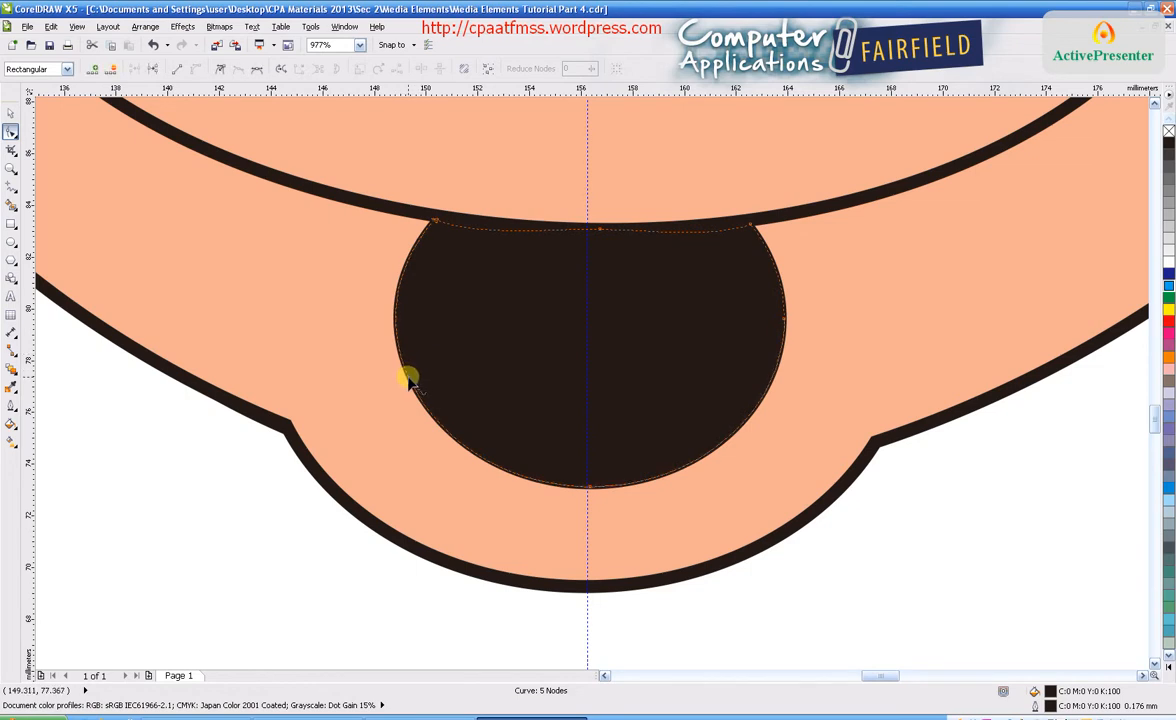
{"action": "left_click_drag", "start_coordinate": [409, 380], "coordinate": [452, 366]}
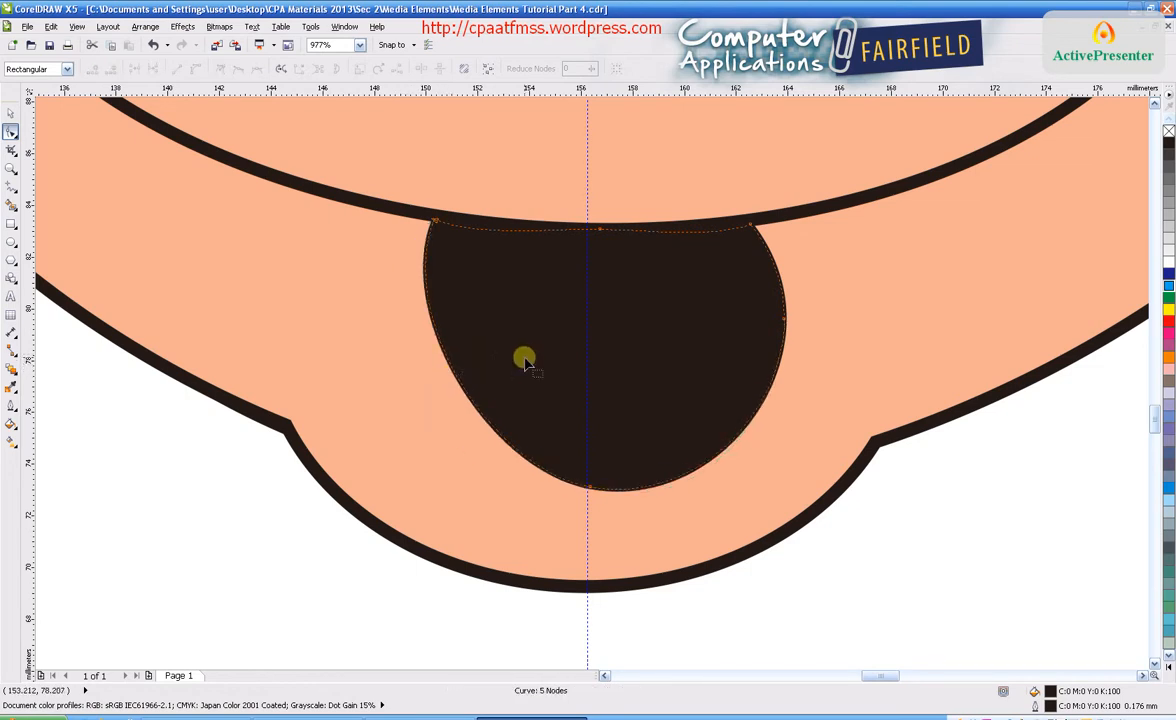
Step: Delete the node on the mouth shape's right side and bend that side inward to mirror the left
{"action": "left_click", "coordinate": [784, 318]}
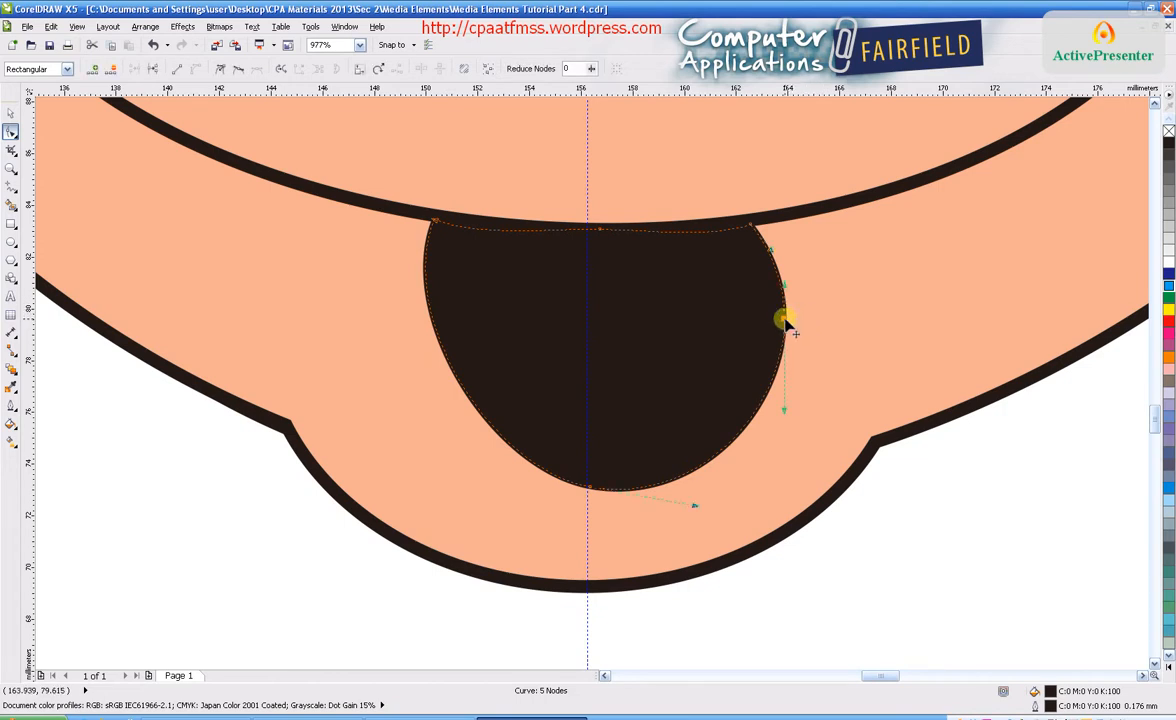
{"action": "key", "text": "Delete"}
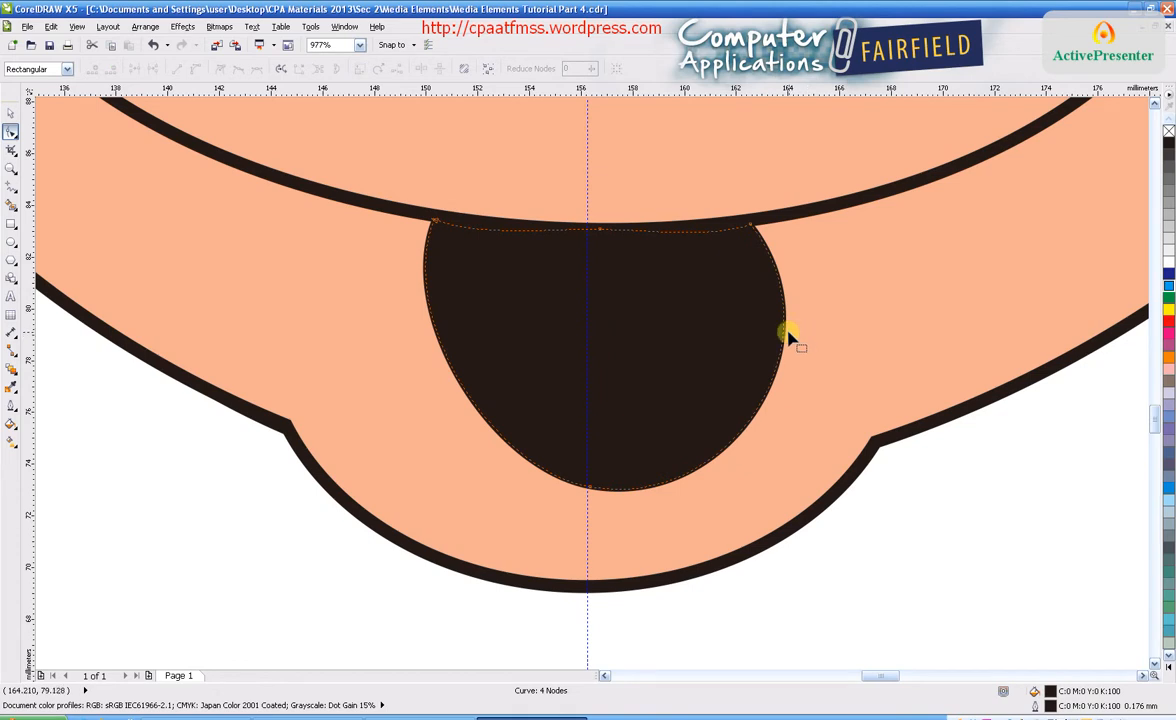
{"action": "left_click_drag", "start_coordinate": [785, 338], "coordinate": [756, 324]}
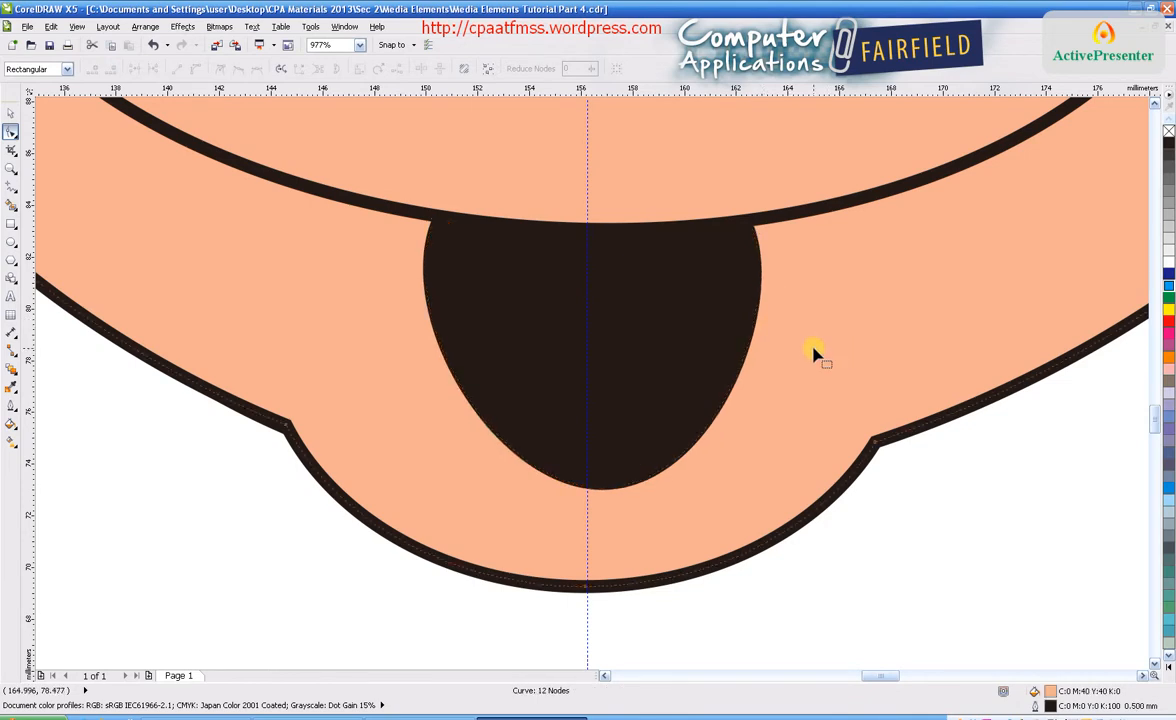
Step: Adjust the curve handles of the mouth's lowest node so the lower edge is rounded evenly about the vertical guideline
{"action": "left_click", "coordinate": [592, 487]}
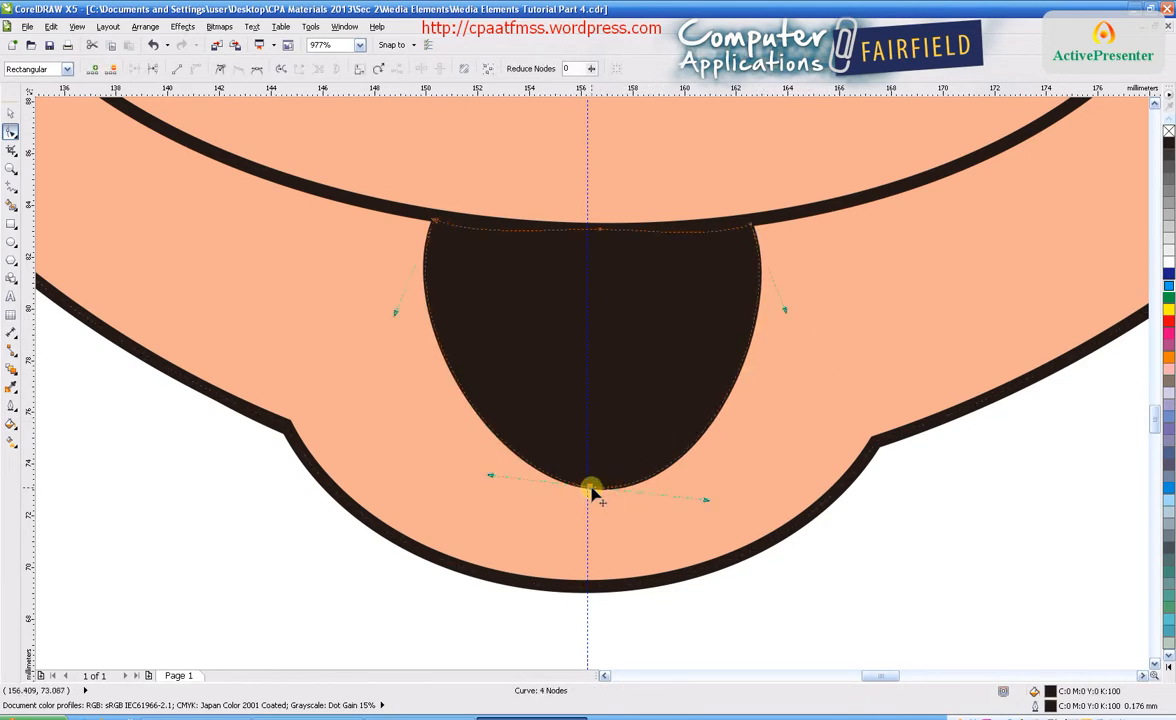
{"action": "left_click_drag", "start_coordinate": [492, 479], "coordinate": [491, 492]}
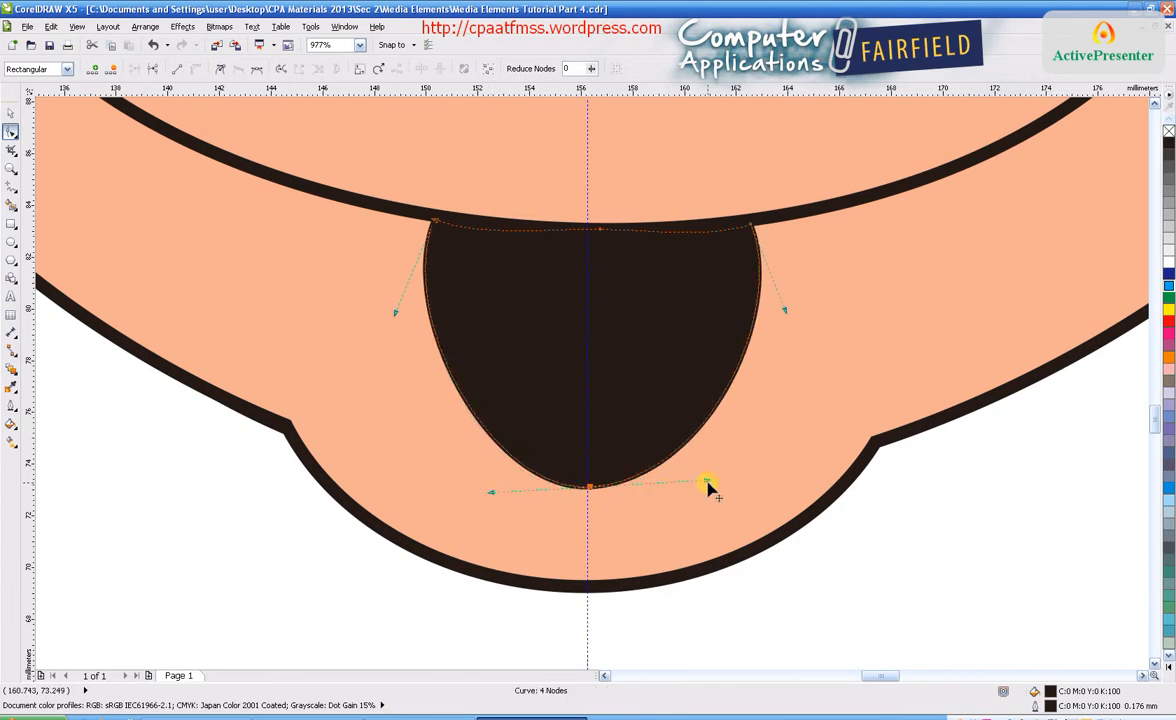
{"action": "left_click_drag", "start_coordinate": [707, 484], "coordinate": [714, 480]}
{"action": "left_click", "coordinate": [752, 466]}
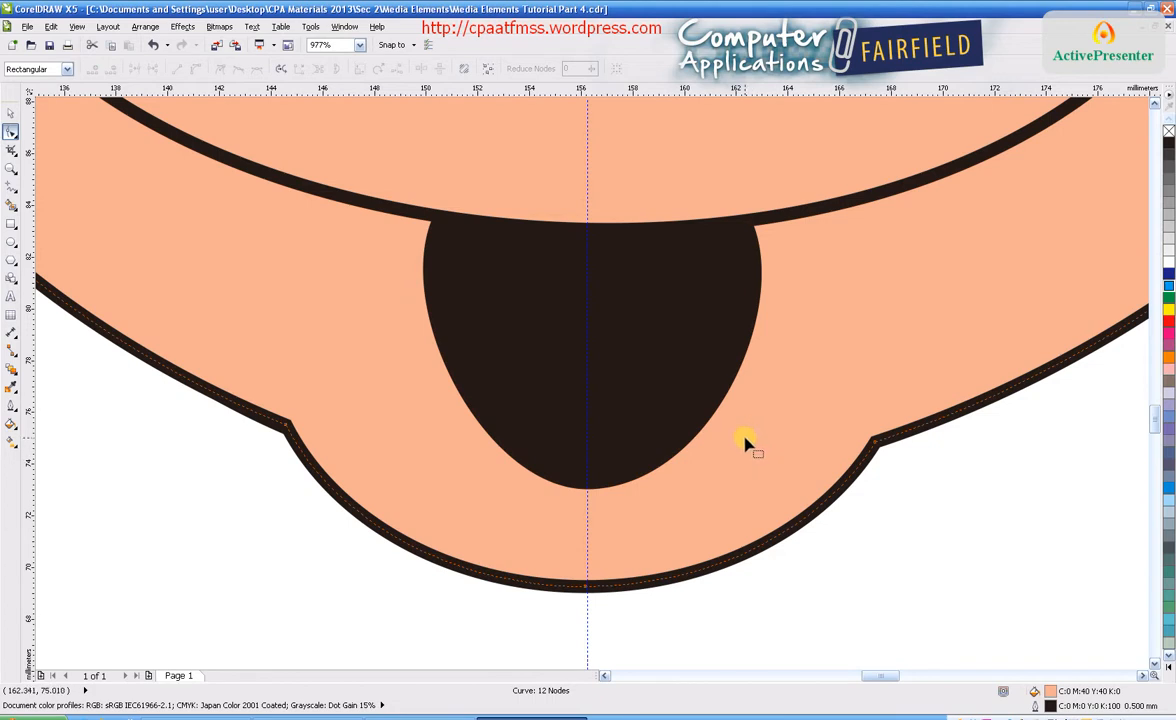
Step: Draw a red-filled ellipse 8 mm wide and 4 mm high on the empty page area beside the second face's chin
{"action": "left_click", "coordinate": [360, 46]}
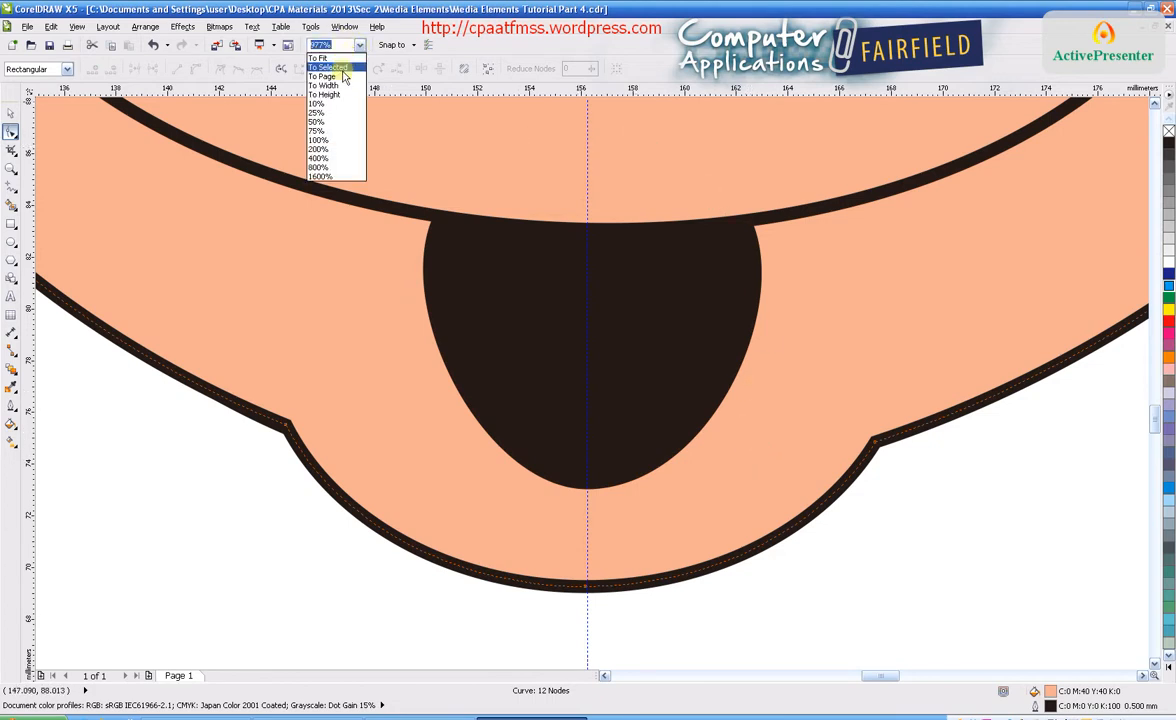
{"action": "left_click", "coordinate": [341, 78]}
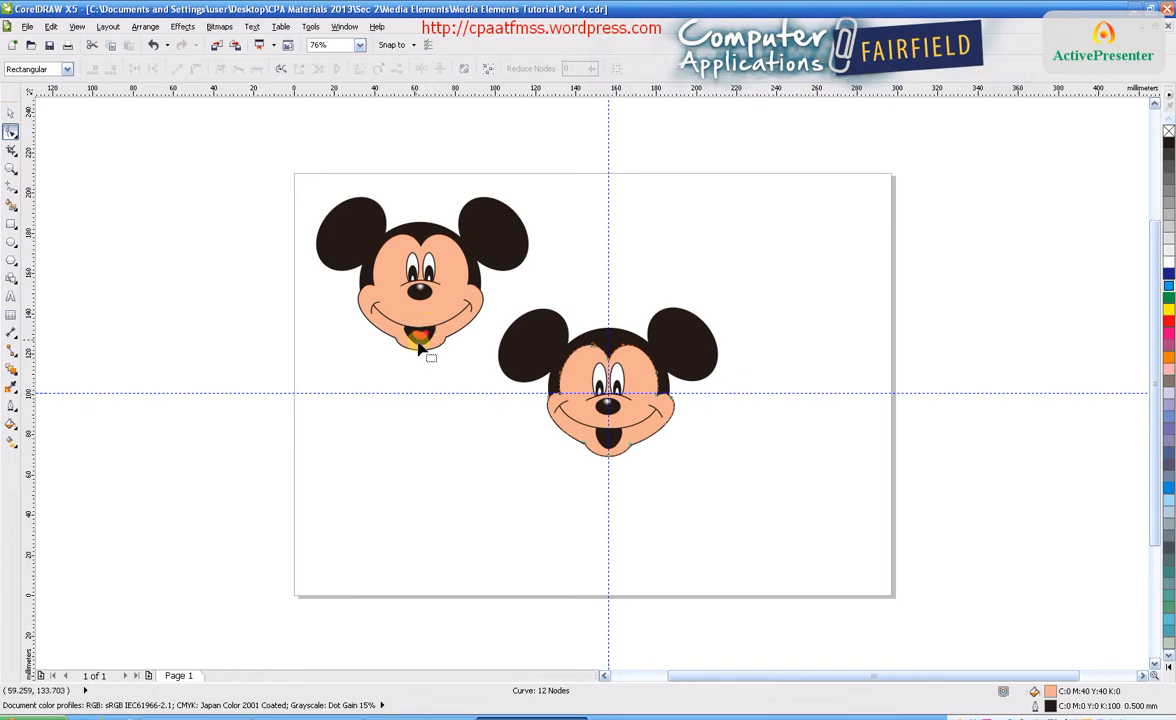
{"action": "left_click", "coordinate": [11, 167]}
{"action": "left_click_drag", "start_coordinate": [446, 350], "coordinate": [720, 515]}
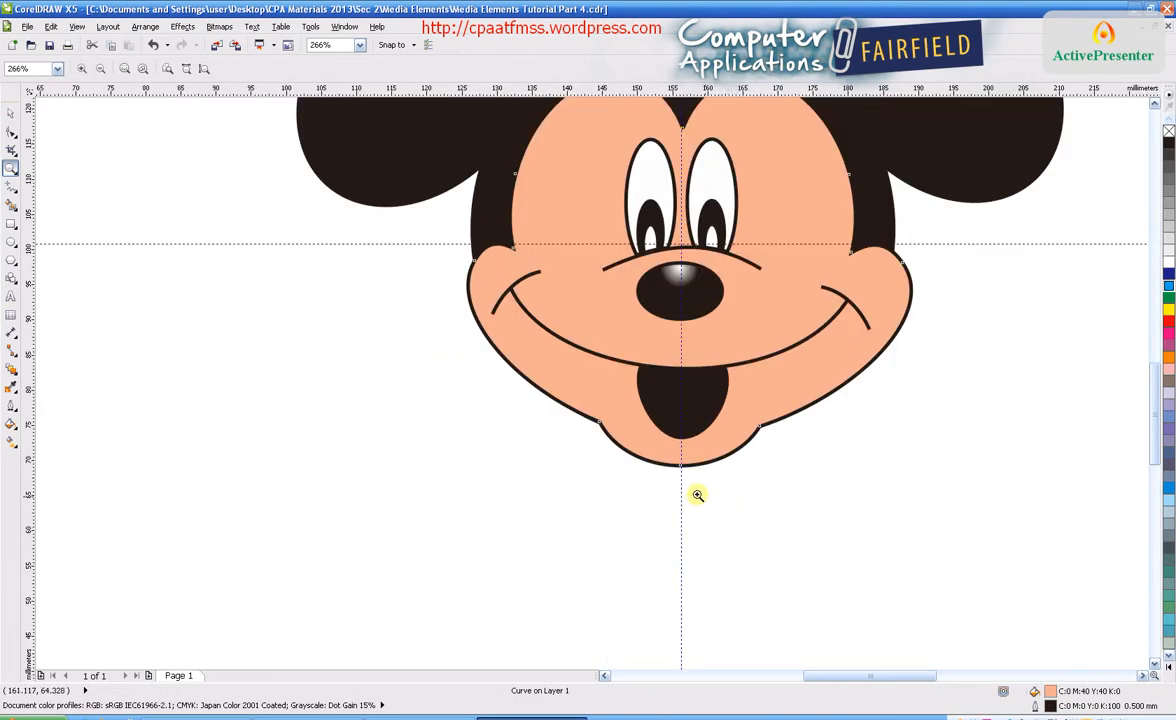
{"action": "left_click", "coordinate": [10, 244]}
{"action": "left_click_drag", "start_coordinate": [369, 424], "coordinate": [435, 529]}
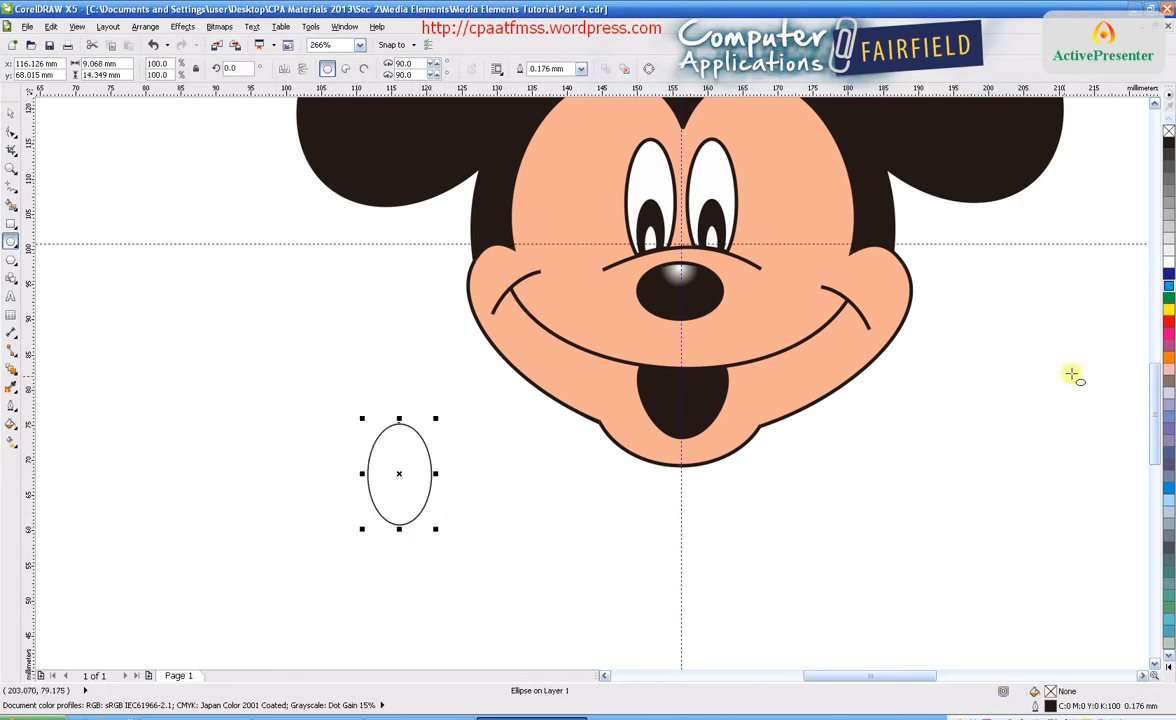
{"action": "left_click", "coordinate": [1167, 325]}
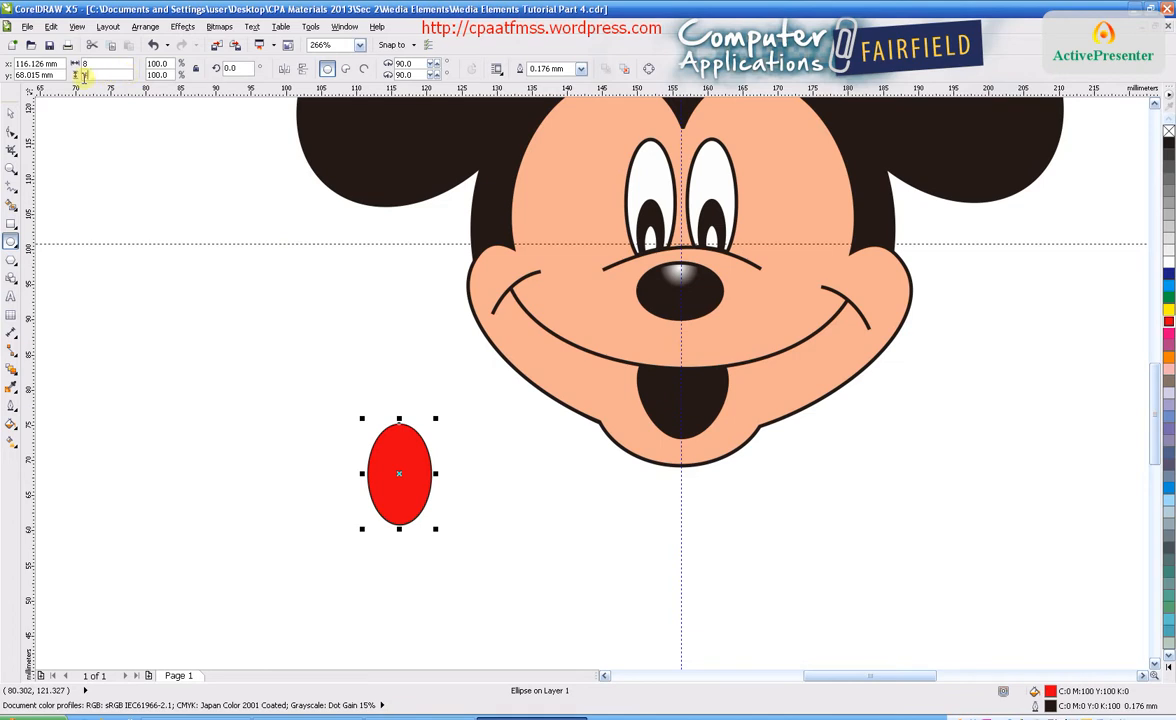
{"action": "key", "text": "Return"}
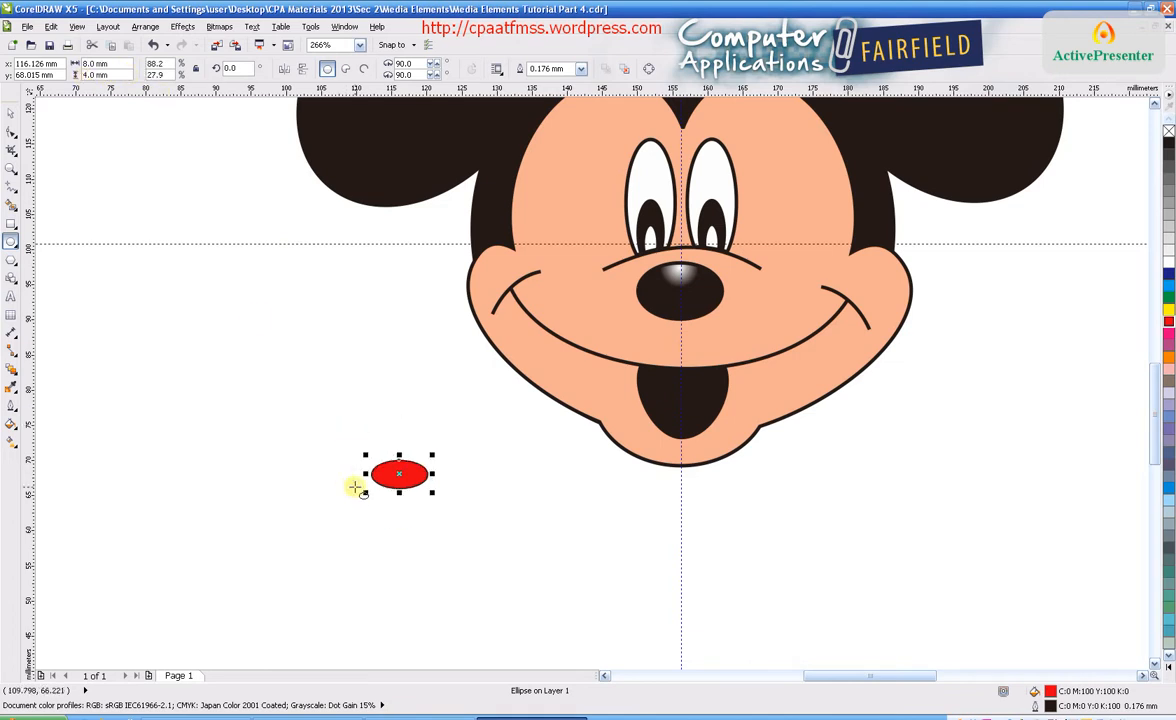
Step: Rotate the red ellipse to about 127 degrees and make a horizontally mirrored duplicate of it
{"action": "left_click", "coordinate": [399, 474]}
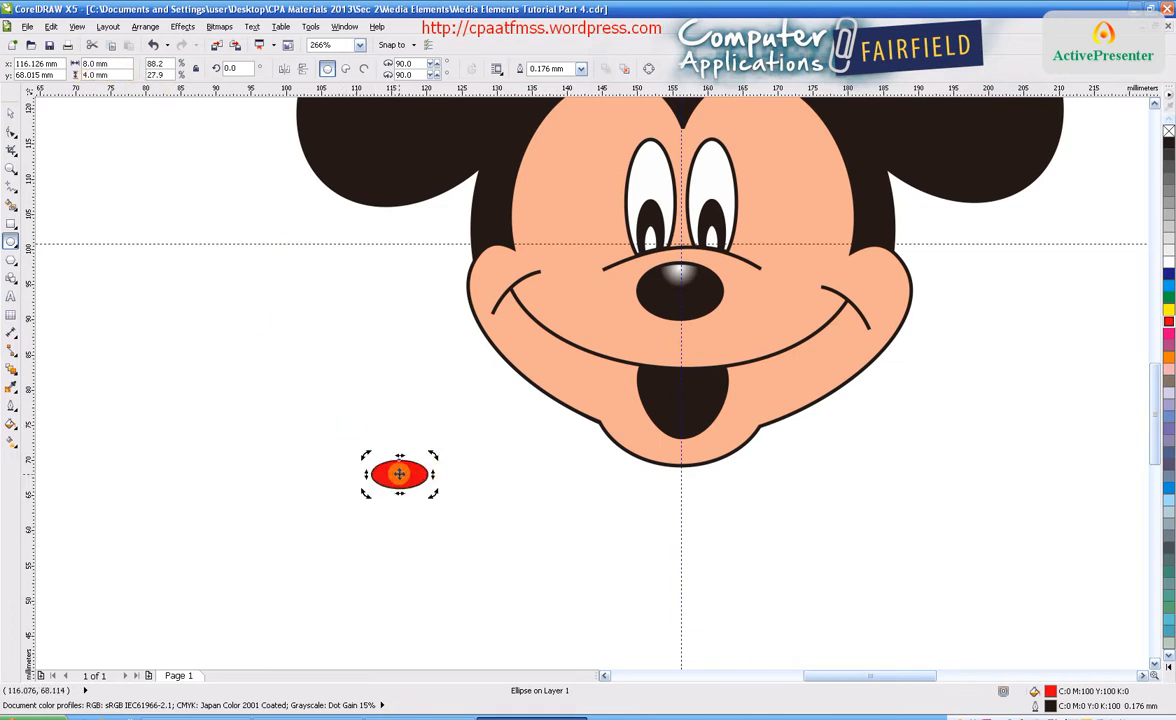
{"action": "left_click_drag", "start_coordinate": [433, 455], "coordinate": [349, 451]}
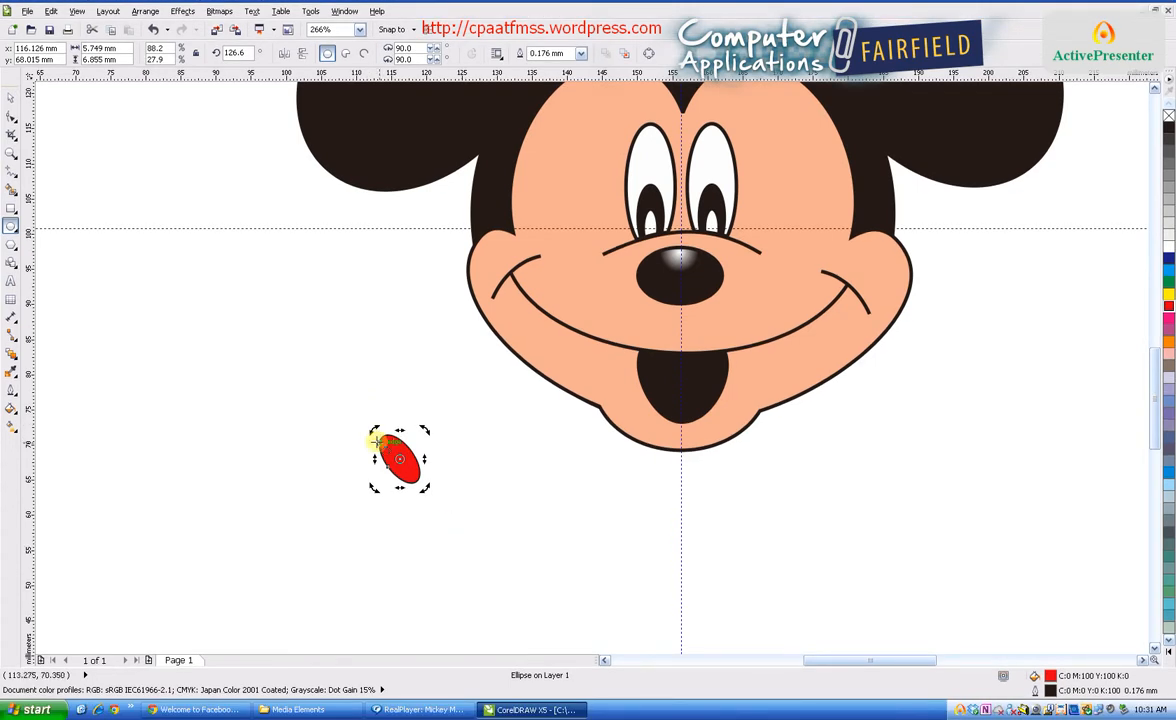
{"action": "key", "text": "ctrl+d"}
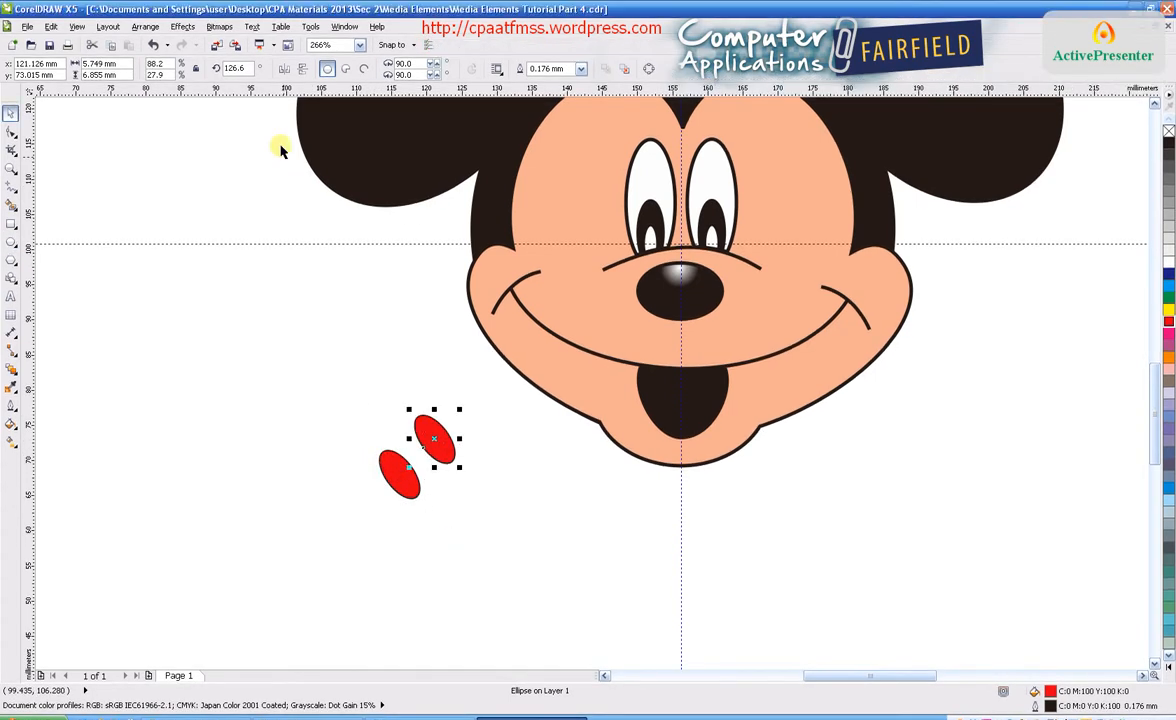
{"action": "left_click", "coordinate": [285, 72]}
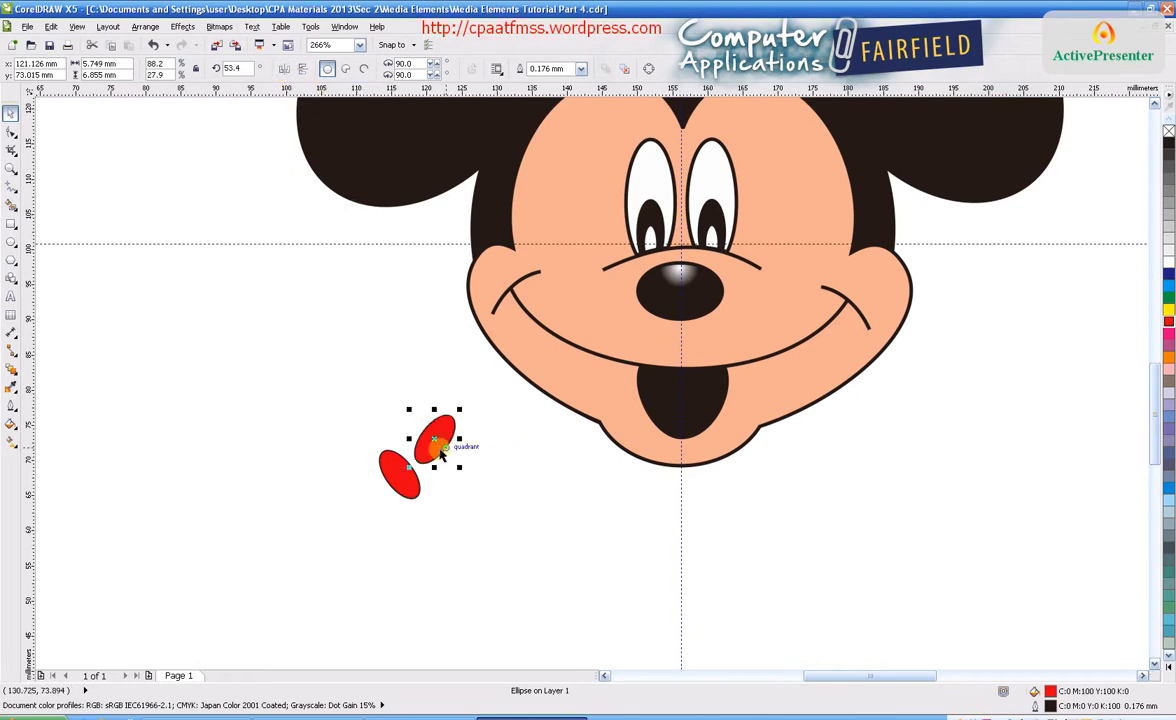
Step: Overlap the two red ellipses into a heart shape and weld them into one object
{"action": "left_click_drag", "start_coordinate": [432, 439], "coordinate": [422, 475]}
{"action": "left_click", "coordinate": [490, 525]}
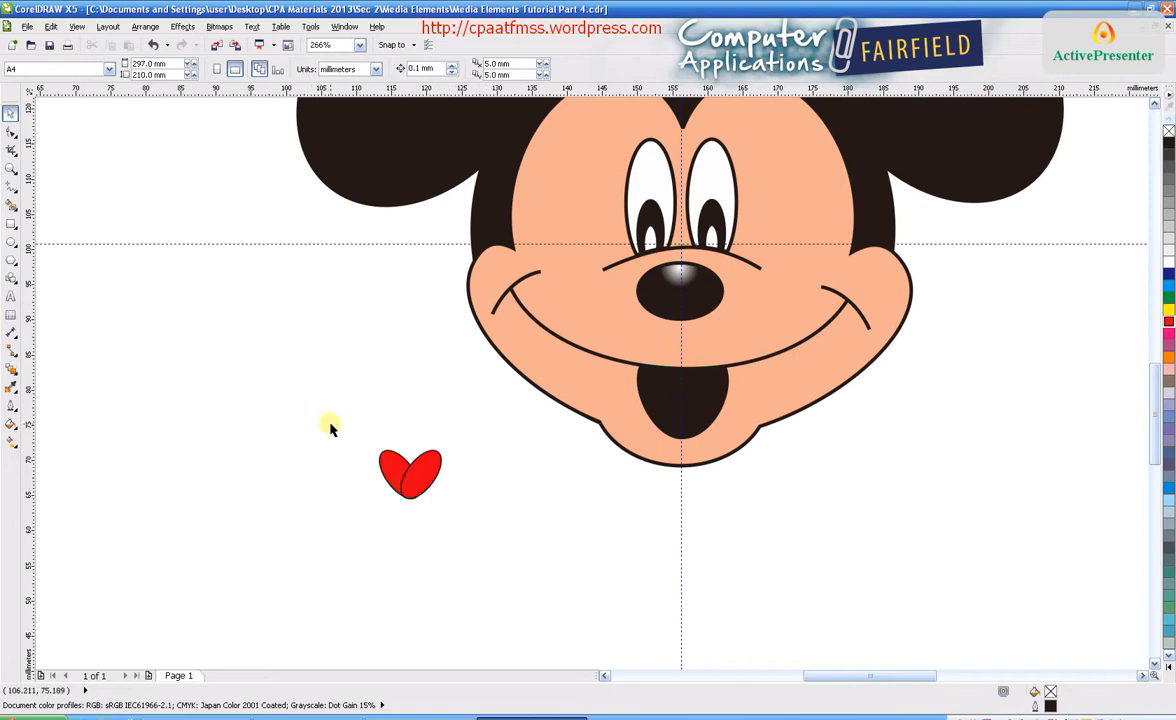
{"action": "left_click_drag", "start_coordinate": [331, 424], "coordinate": [480, 531]}
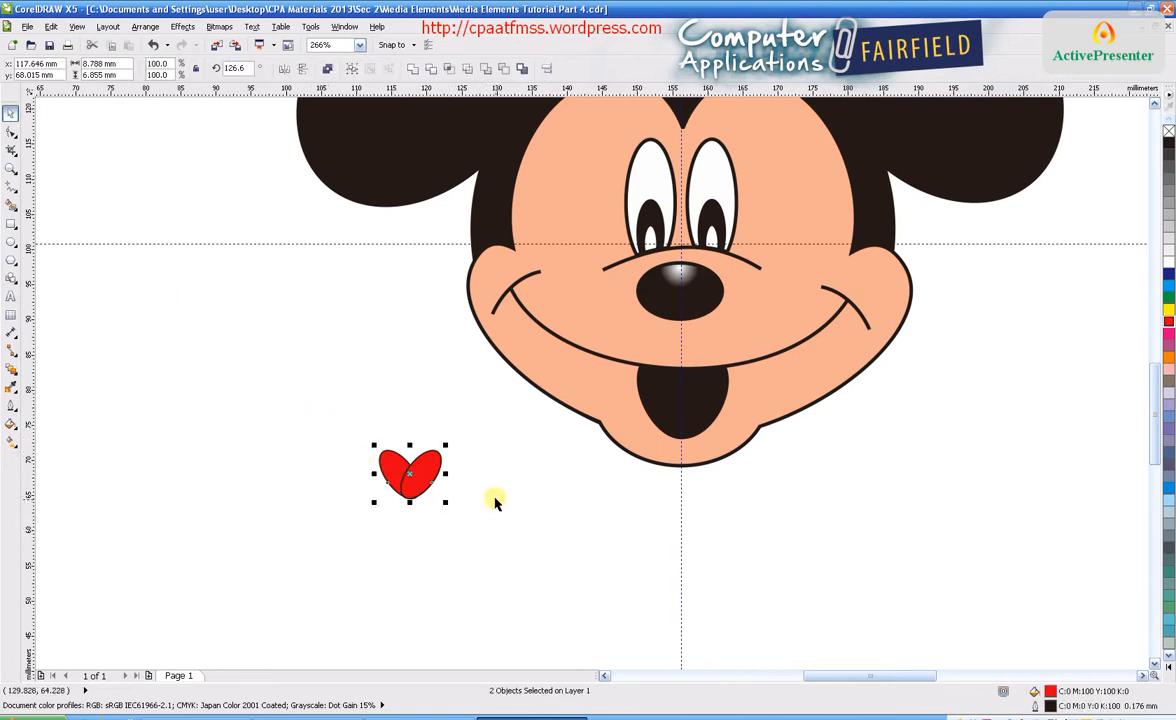
{"action": "left_click", "coordinate": [413, 69]}
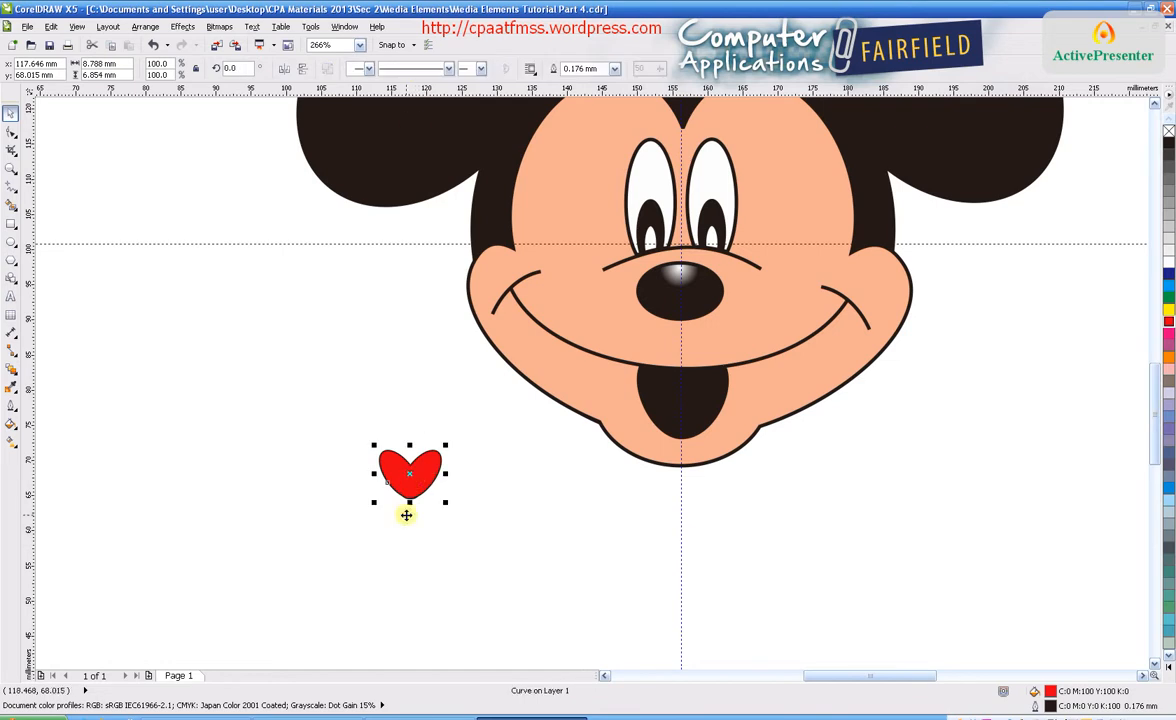
Step: Move the red heart into the black mouth, centred on the guideline, and widen it to about 10.2 mm
{"action": "left_click_drag", "start_coordinate": [403, 476], "coordinate": [681, 401]}
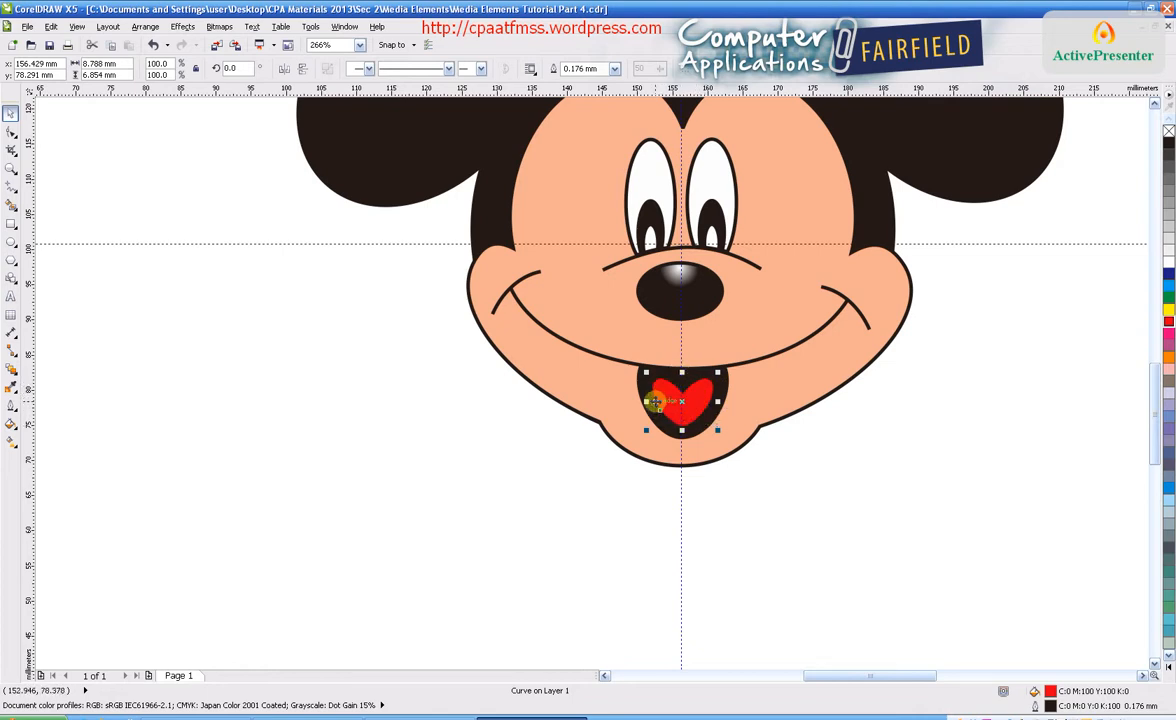
{"action": "left_click_drag", "start_coordinate": [646, 400], "coordinate": [681, 402]}
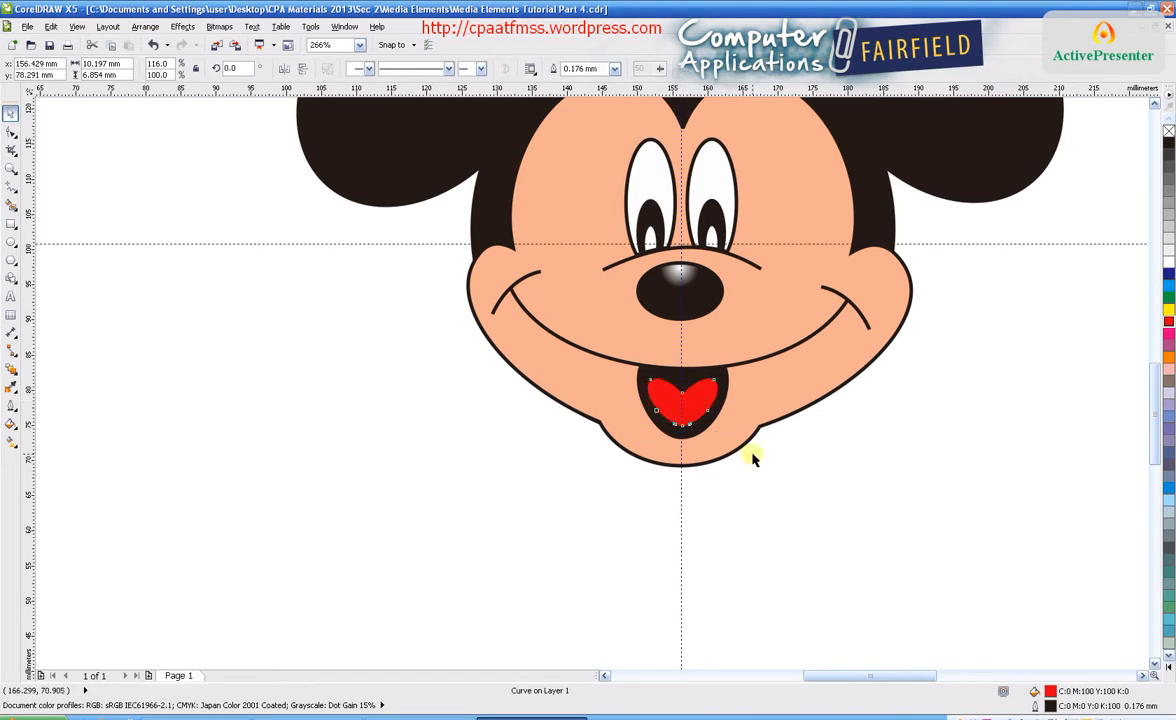
{"action": "left_click", "coordinate": [750, 452]}
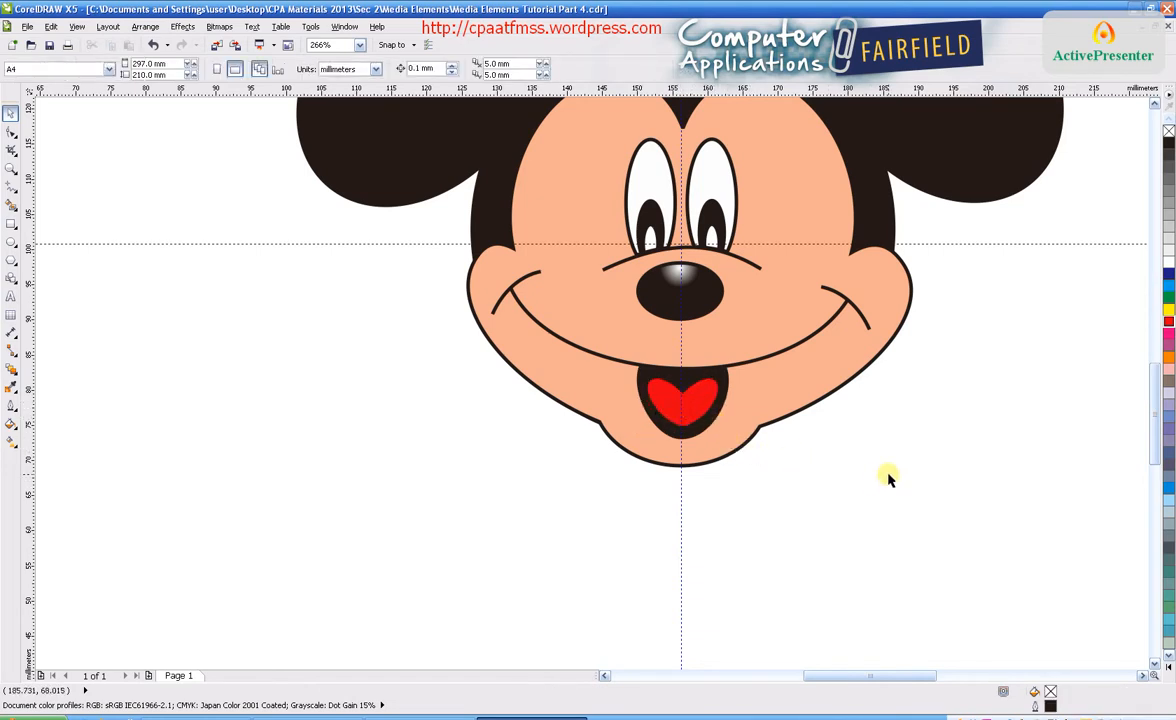
Step: Shrink the red heart tongue in the second face's mouth to about 8.3 mm wide and 5.6 mm high
{"action": "left_click", "coordinate": [335, 45]}
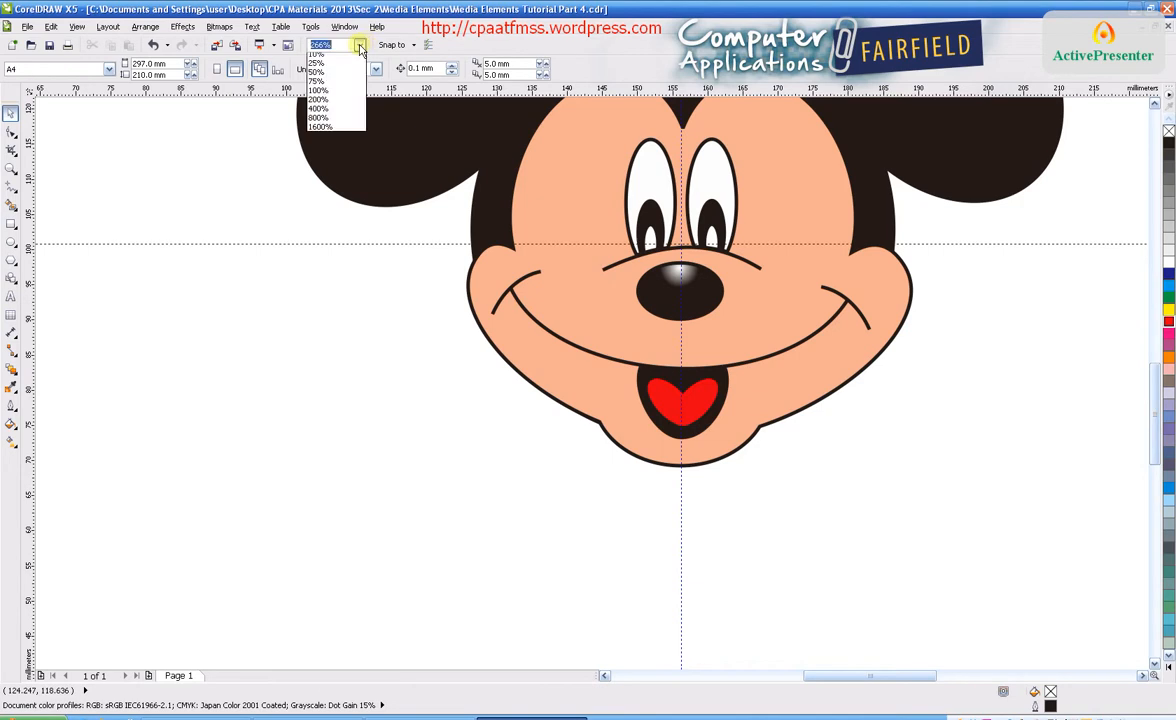
{"action": "left_click", "coordinate": [345, 60]}
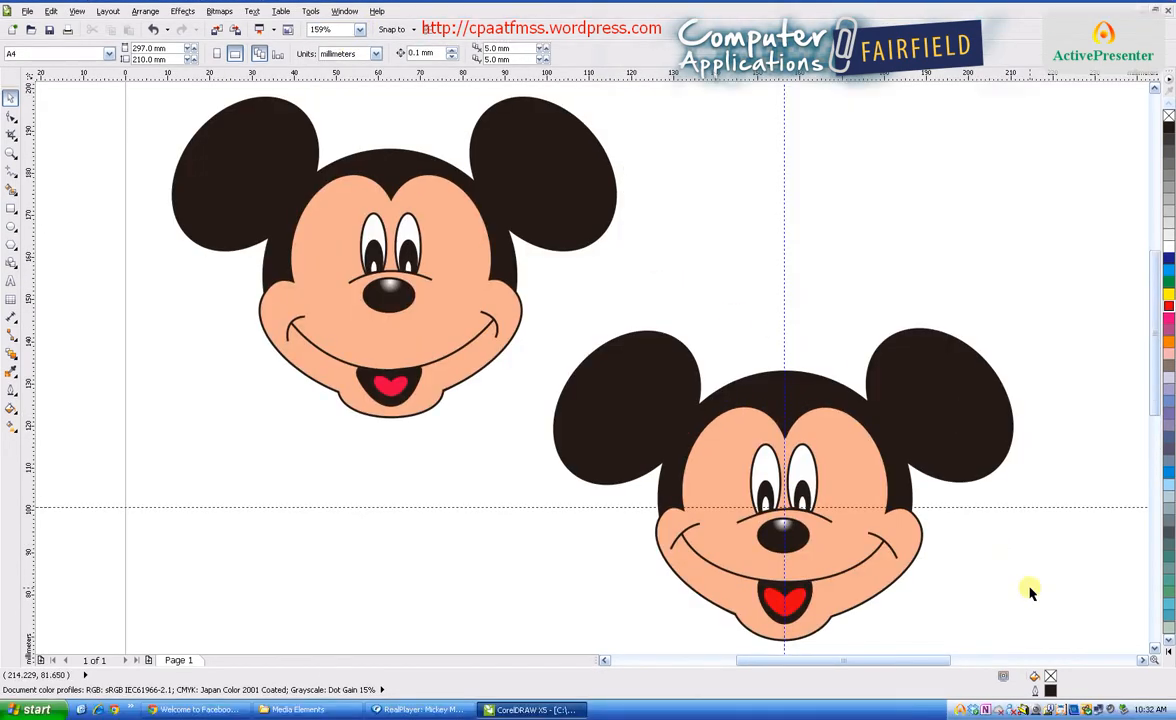
{"action": "left_click", "coordinate": [810, 620]}
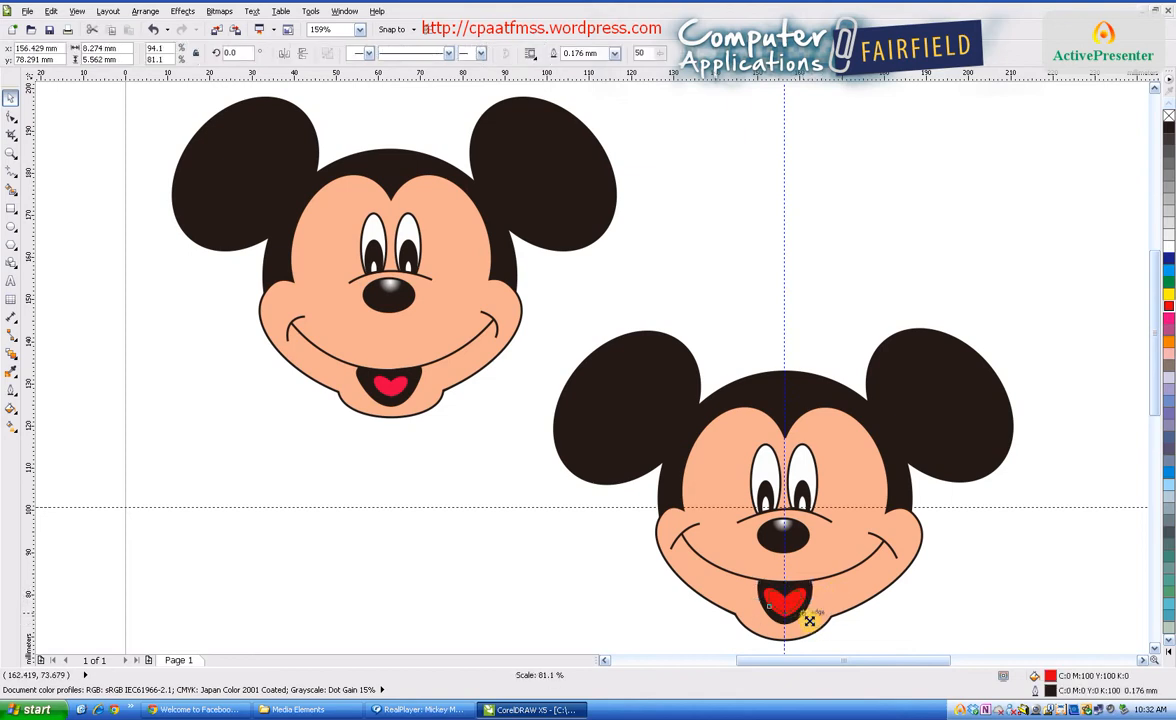
{"action": "left_click", "coordinate": [912, 617]}
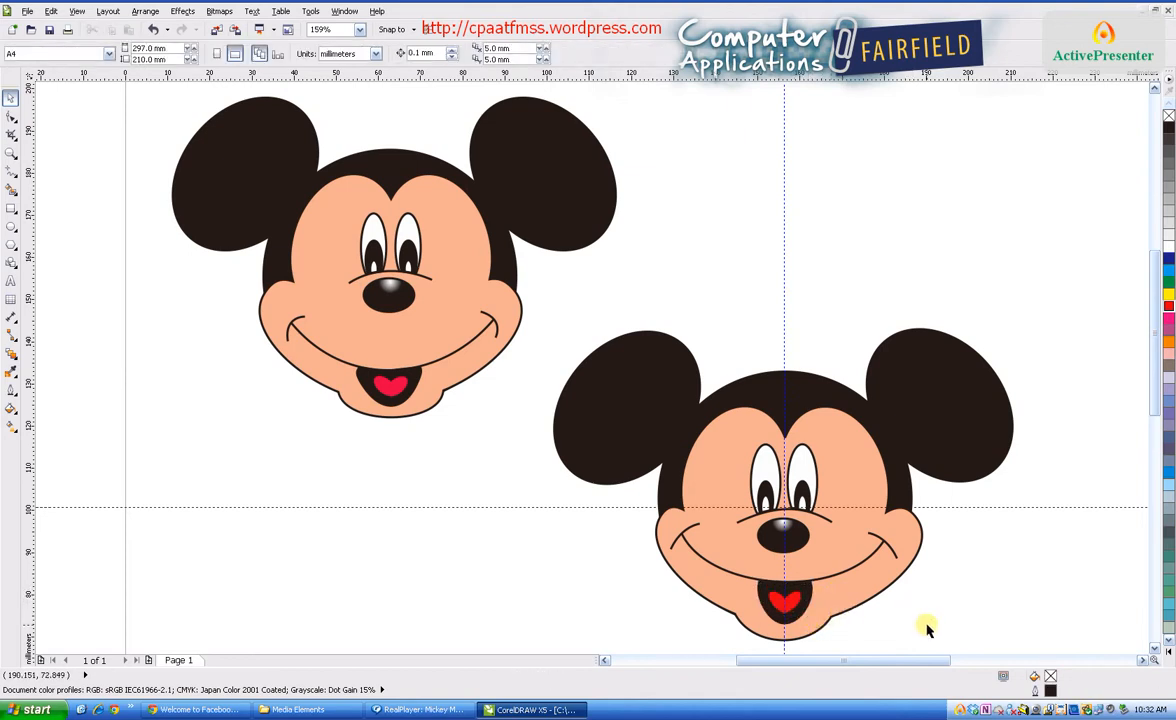
Step: Delete the vertical and horizontal guidelines crossing the second face
{"action": "left_click", "coordinate": [784, 205]}
{"action": "right_click", "coordinate": [784, 205]}
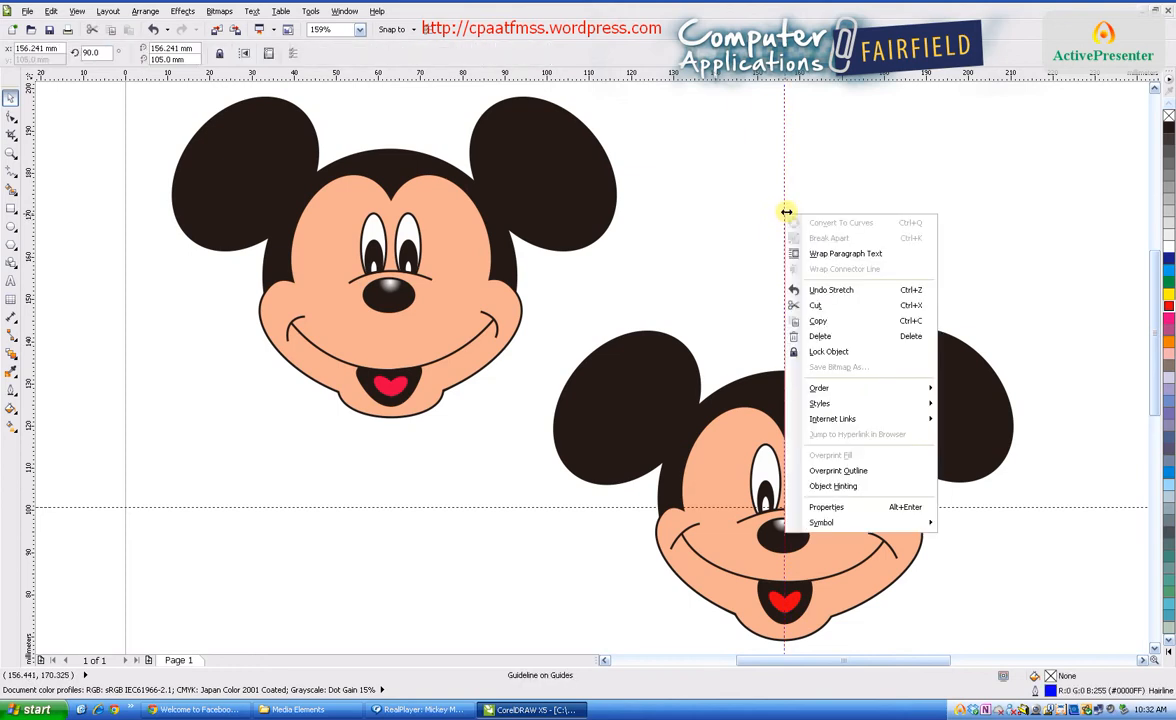
{"action": "key", "text": "Escape"}
{"action": "right_click", "coordinate": [784, 200]}
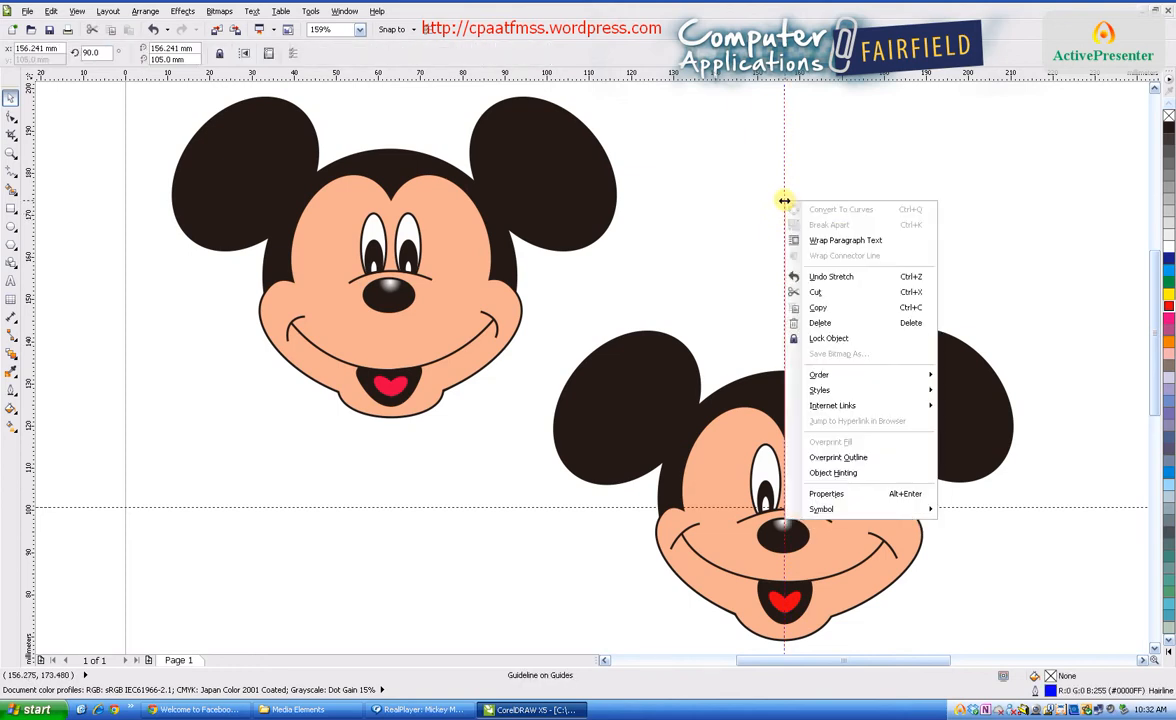
{"action": "left_click", "coordinate": [822, 320]}
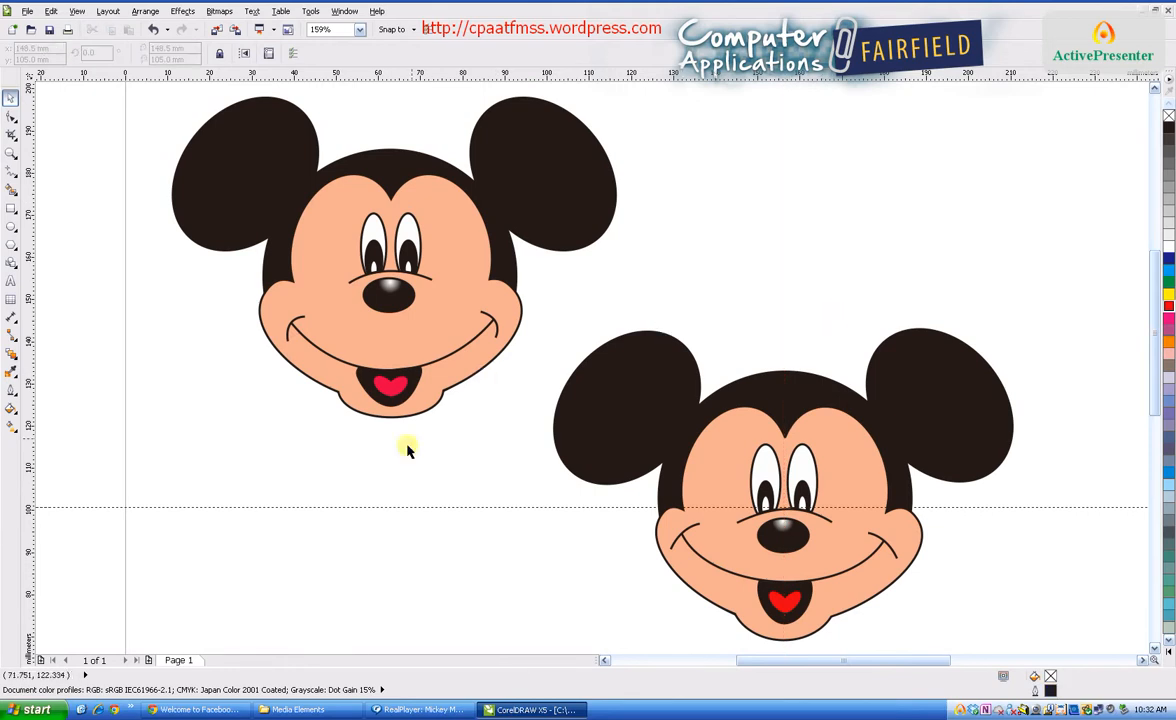
{"action": "left_click", "coordinate": [373, 508]}
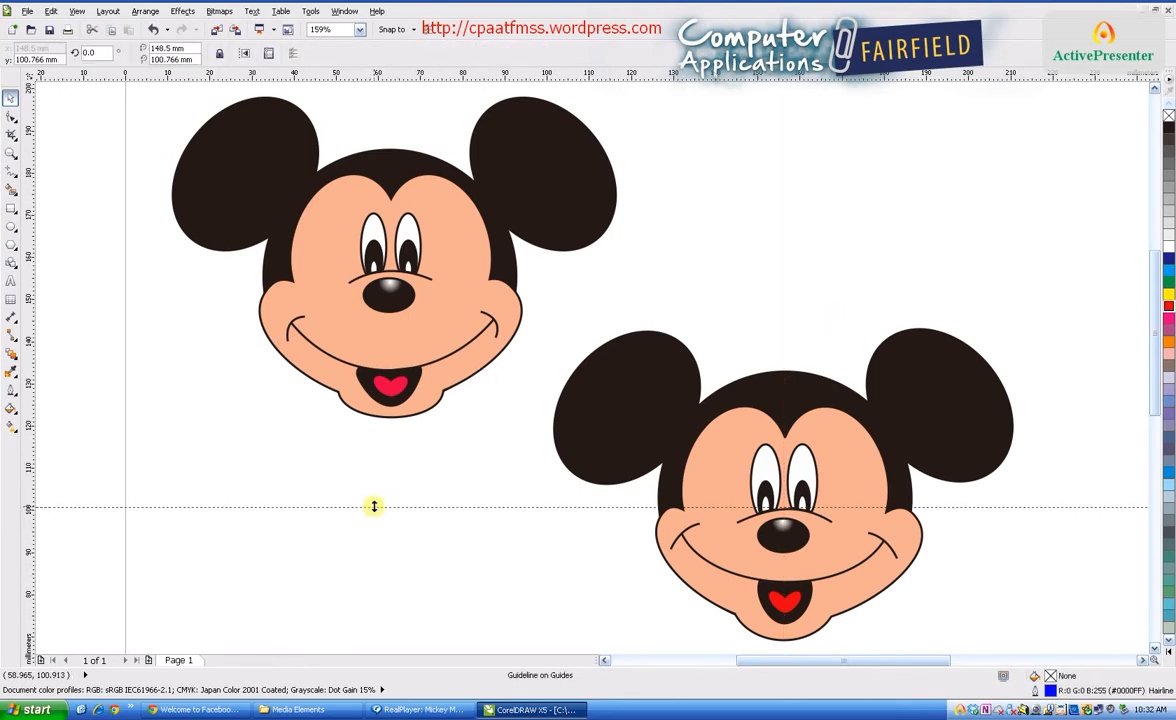
{"action": "key", "text": "Delete"}
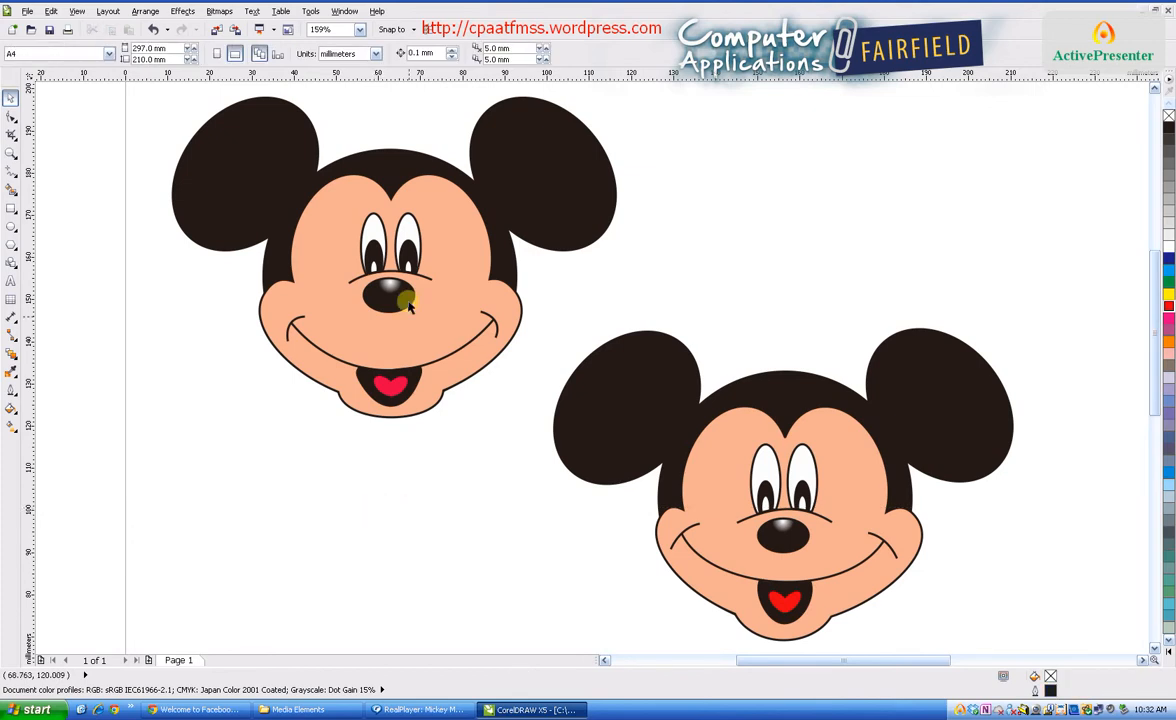
{"action": "left_click", "coordinate": [359, 31]}
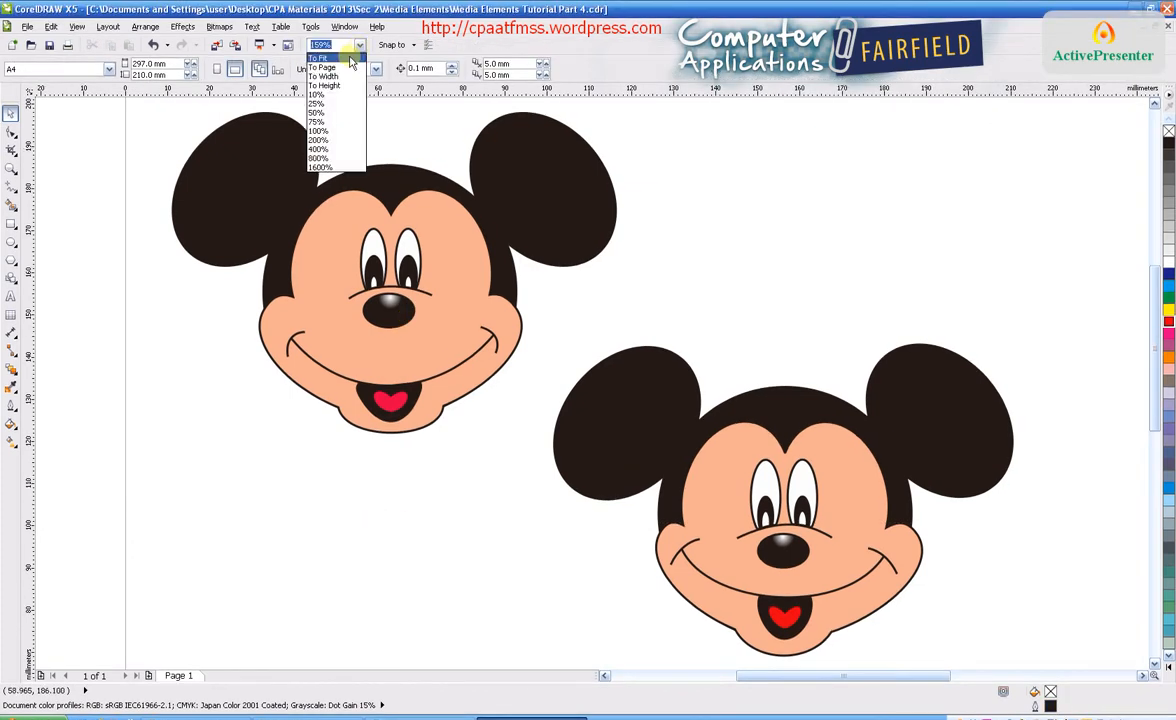
{"action": "left_click", "coordinate": [346, 68]}
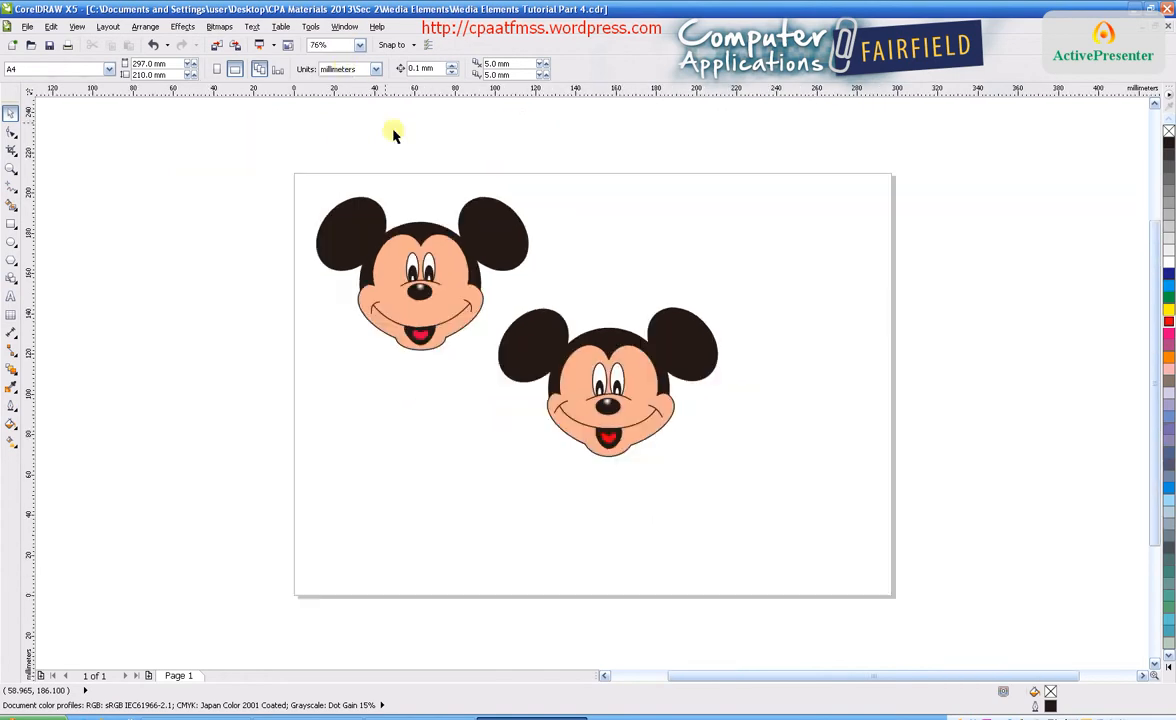